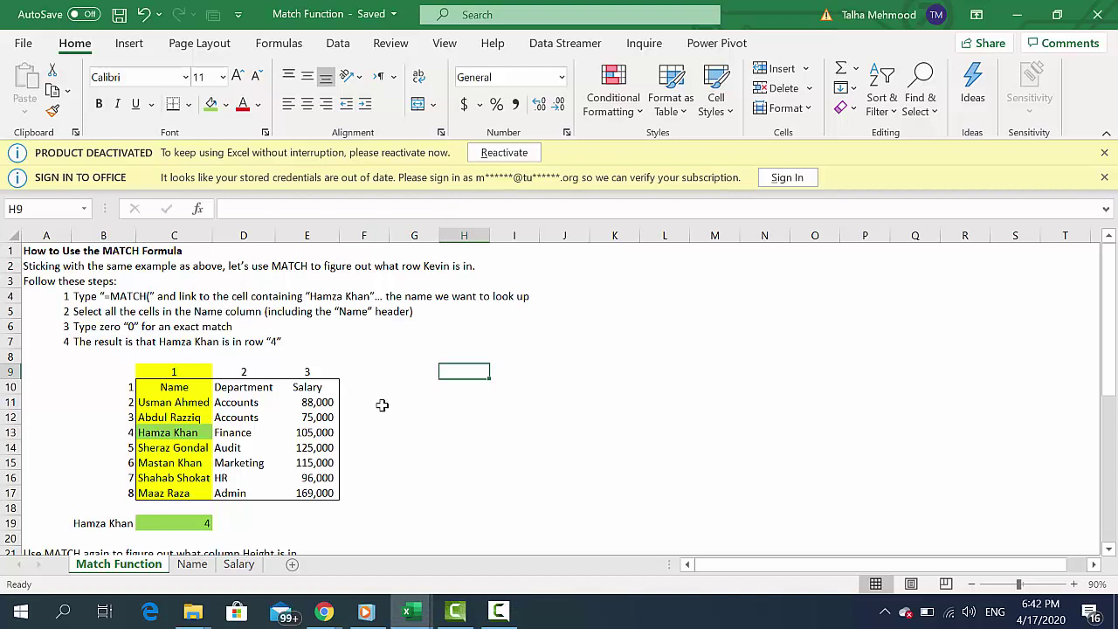
- Close the yellow Sign in to Office notice bar above the sheet
left_click(380, 403)
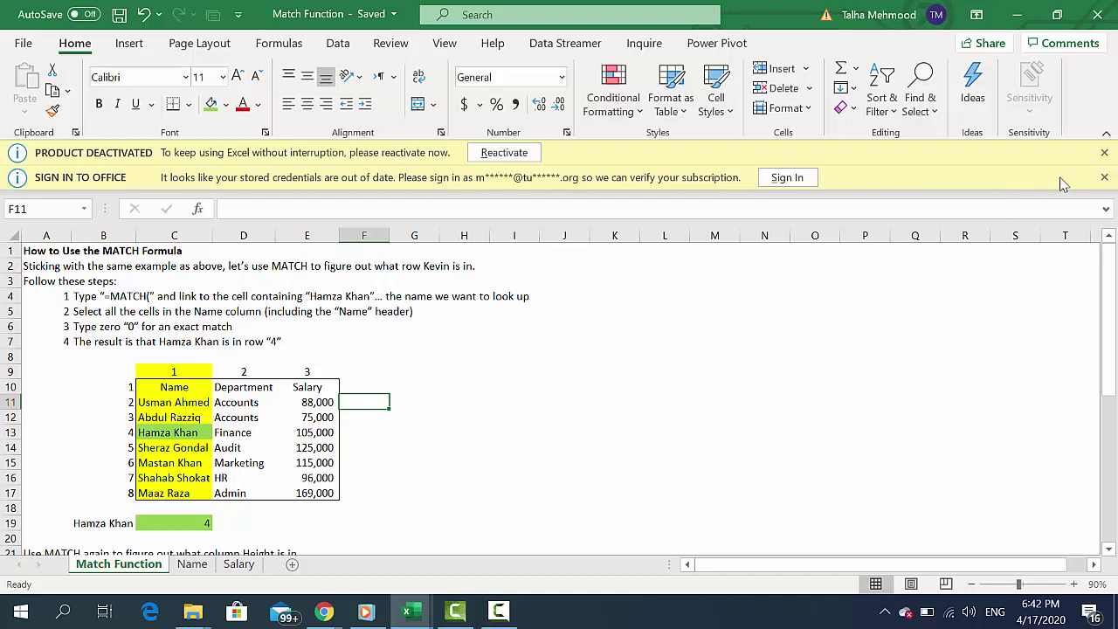
left_click(1104, 177)
- Close the Product Deactivated notice bar so no message bars remain
left_click(1103, 153)
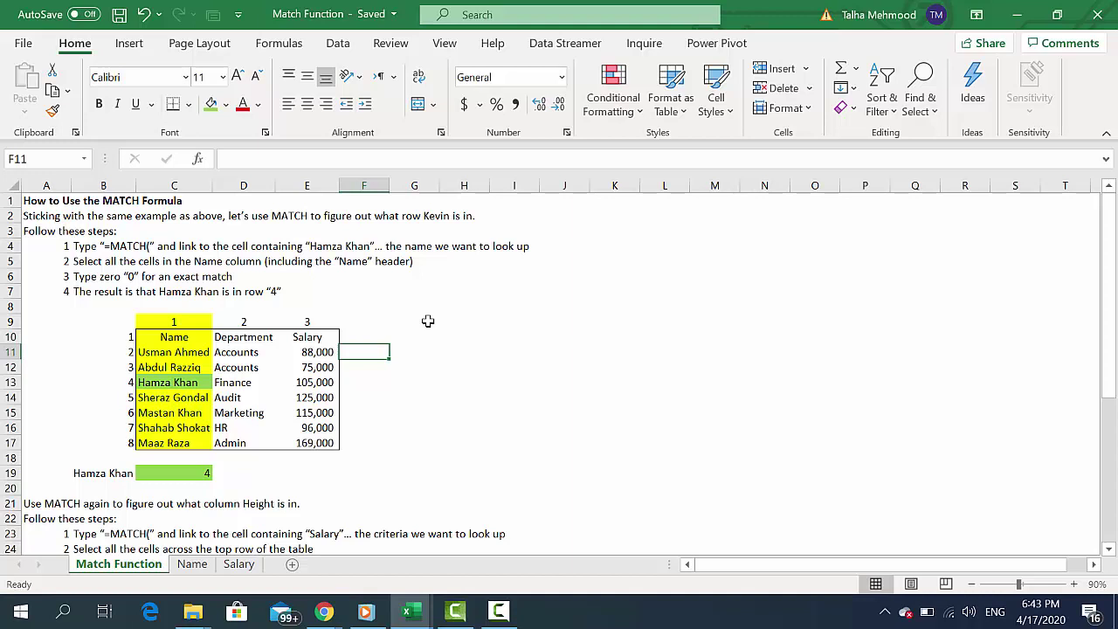
- Walk through the Name/Department/Salary table, selecting its range from the Name header
key("Left")
key("Left")
key("Left")
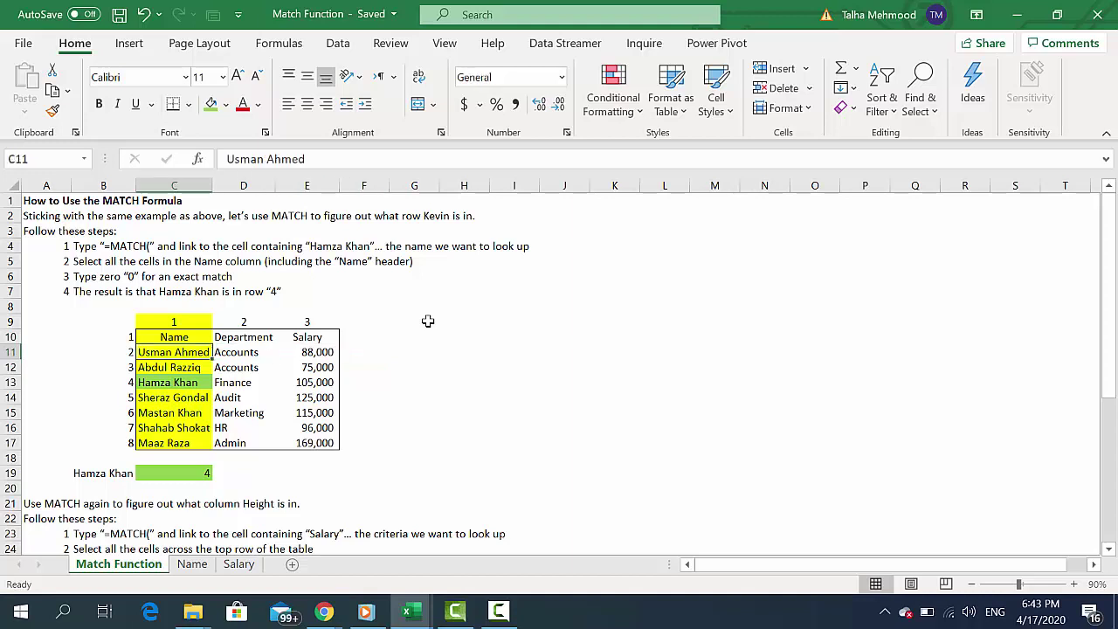
key("Down")
key("Right")
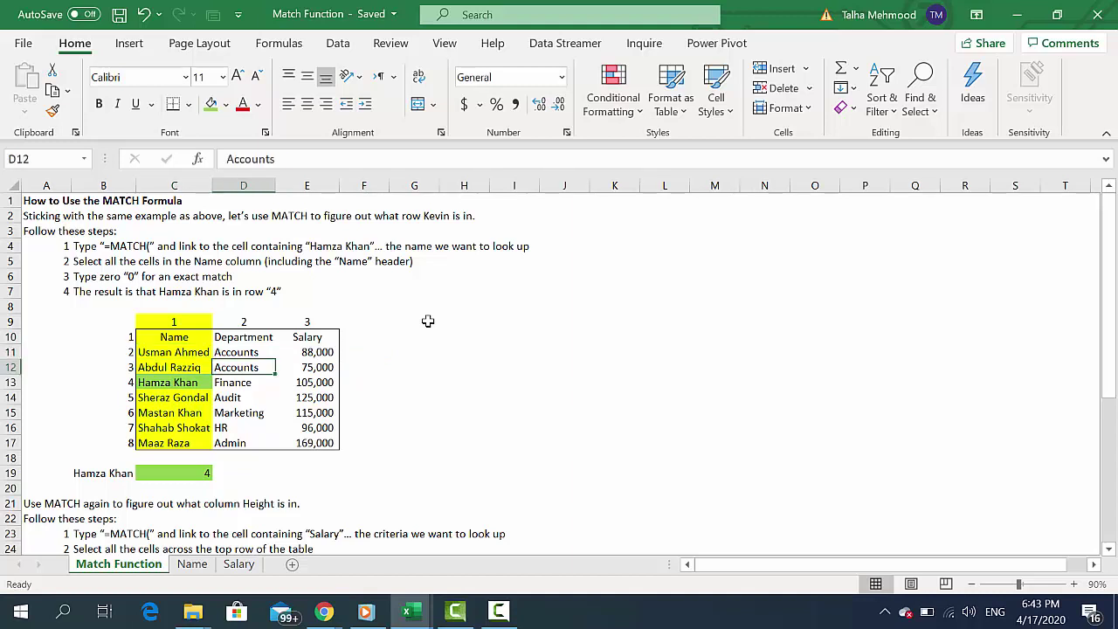
key("Right")
key("Left")
key("Left")
key("Up")
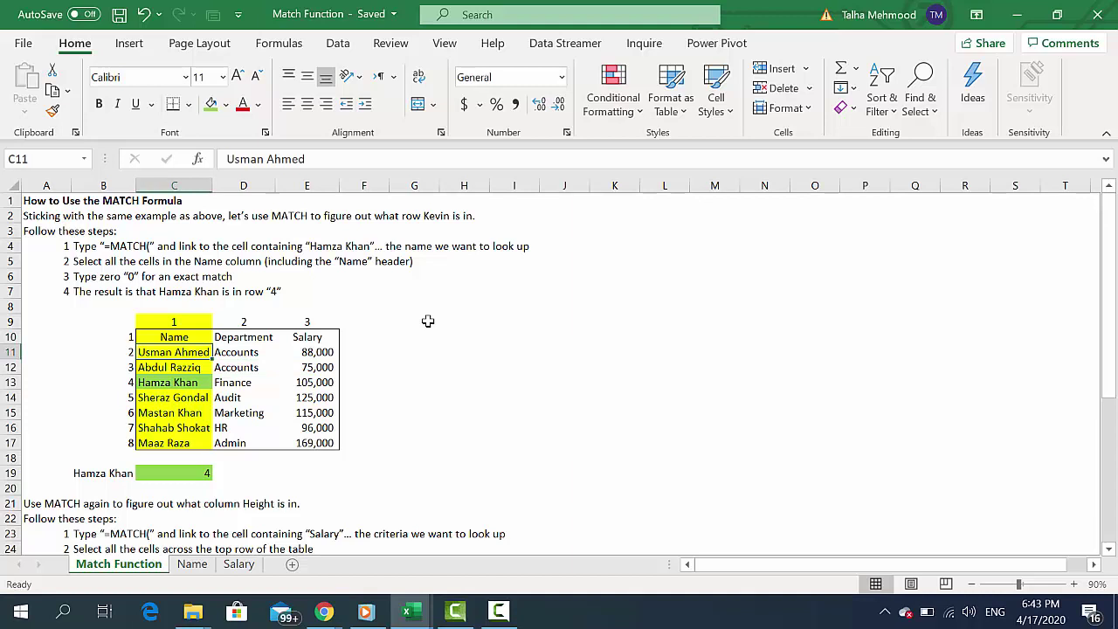
key("Down")
key("Down")
key("Up")
key("Up")
key("Up")
key("shift+Down")
key("shift+Down")
key("shift+Down")
key("shift+Down")
key("shift+Down")
key("shift+Down")
key("shift+Right")
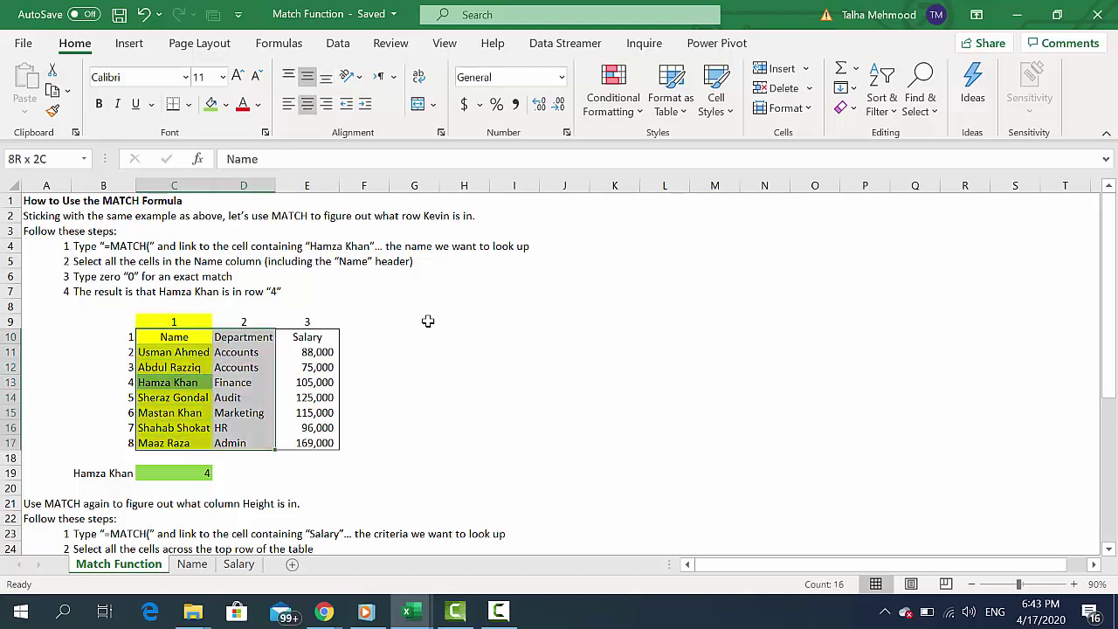
key("shift+Right")
key("Up")
key("shift+Down")
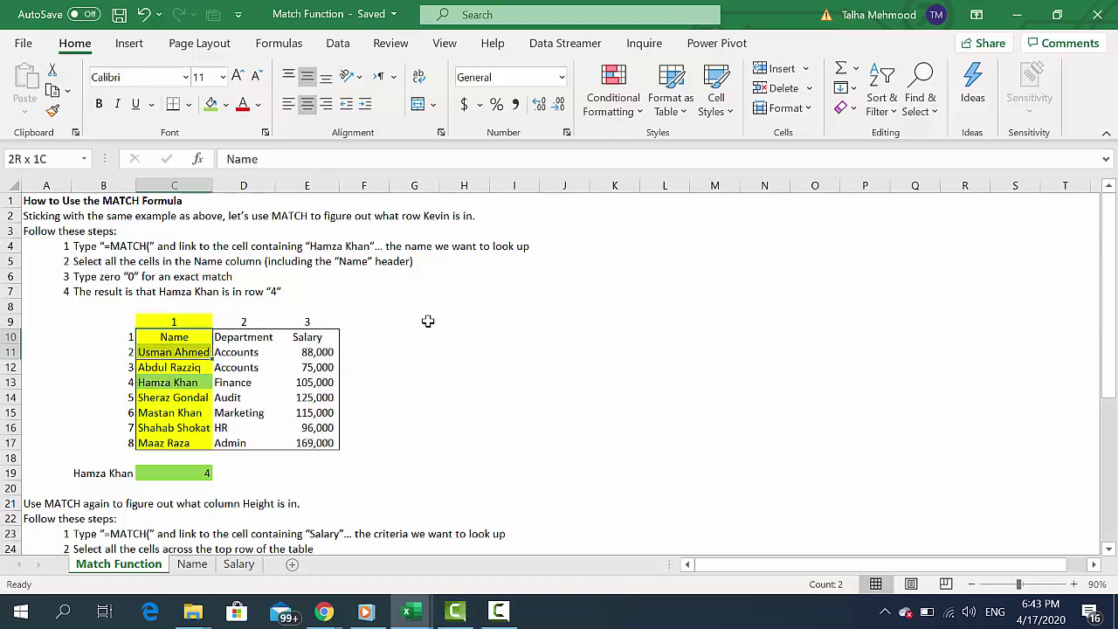
key("shift+Down")
key("shift+Down")
key("shift+Down")
key("shift+Down")
key("shift+Down")
key("shift+Right")
key("shift+Right")
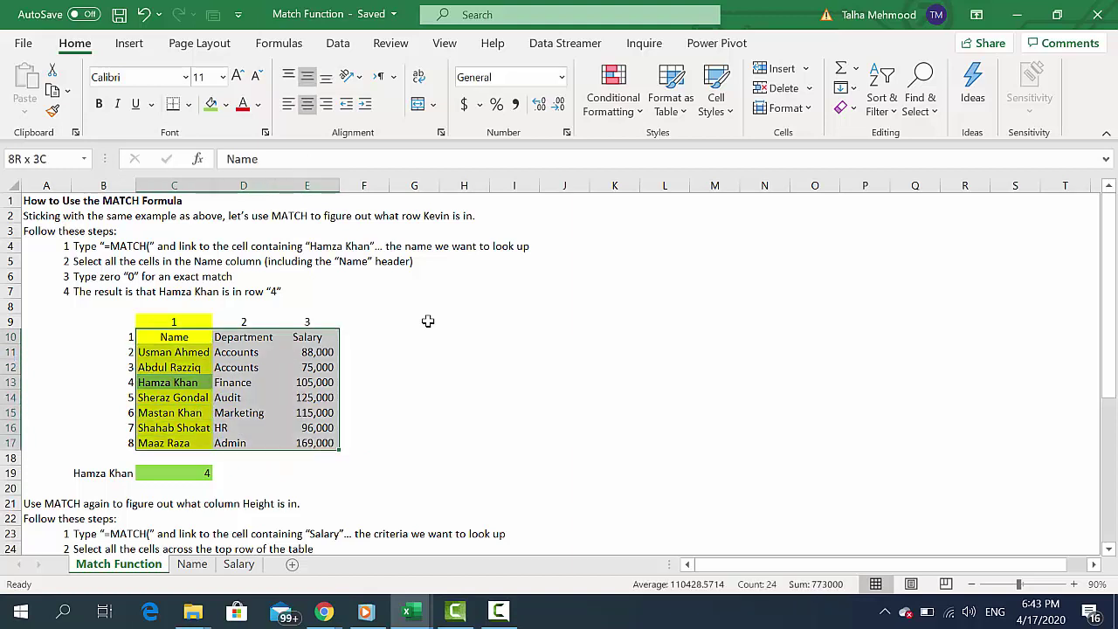
key("Down")
key("Up")
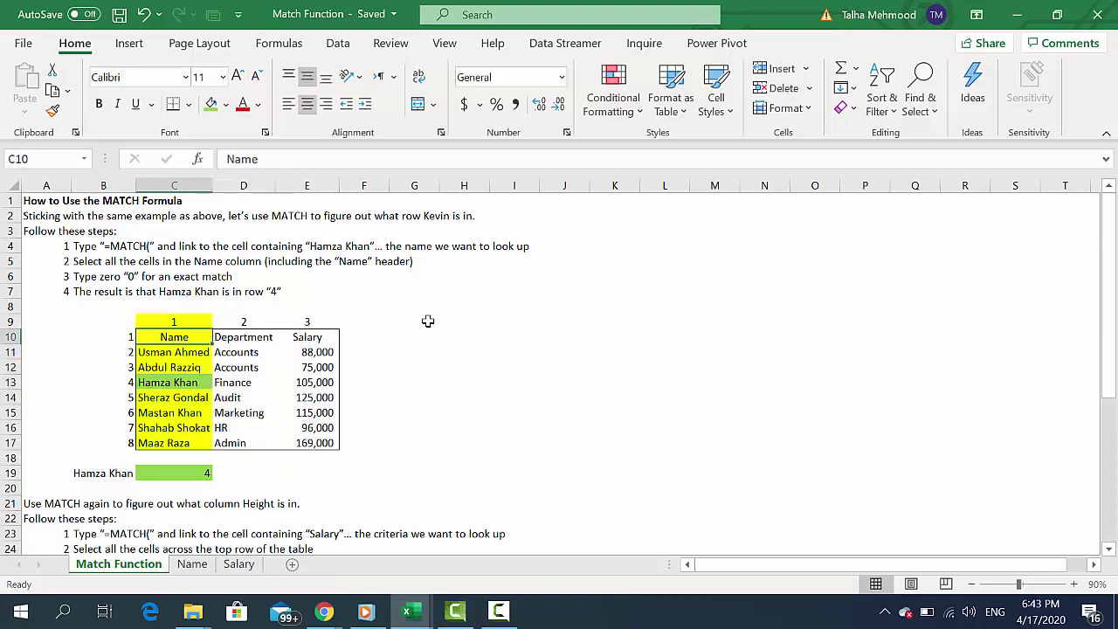
key("Left")
key("Right")
key("Left")
key("Right")
- Step down the Name column to C19 and delete its MATCH formula returning 4
key("Down")
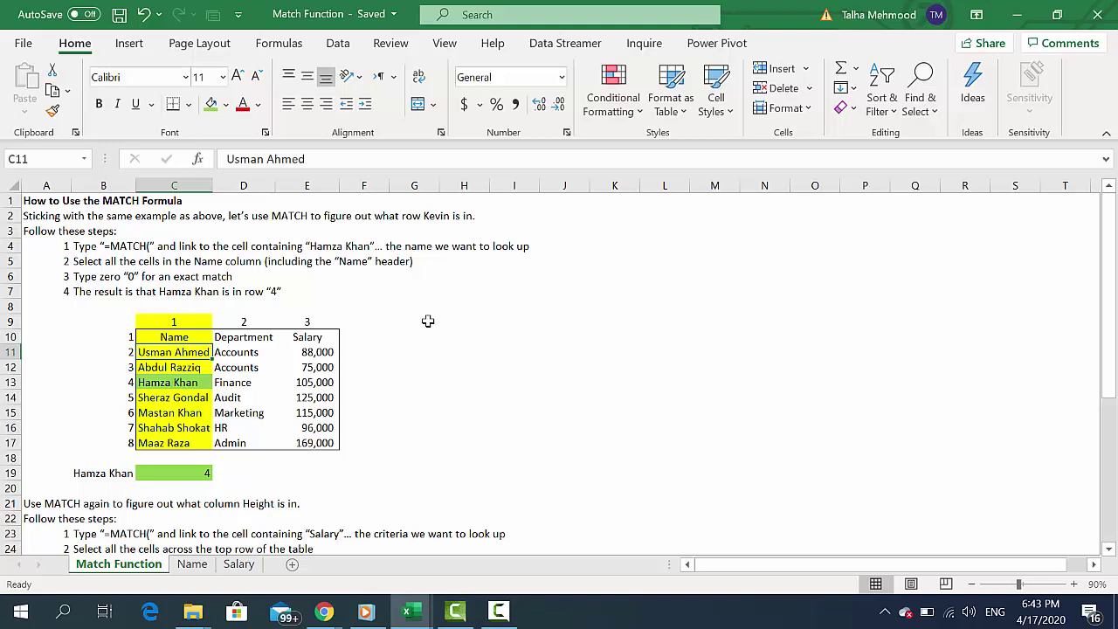
key("Down")
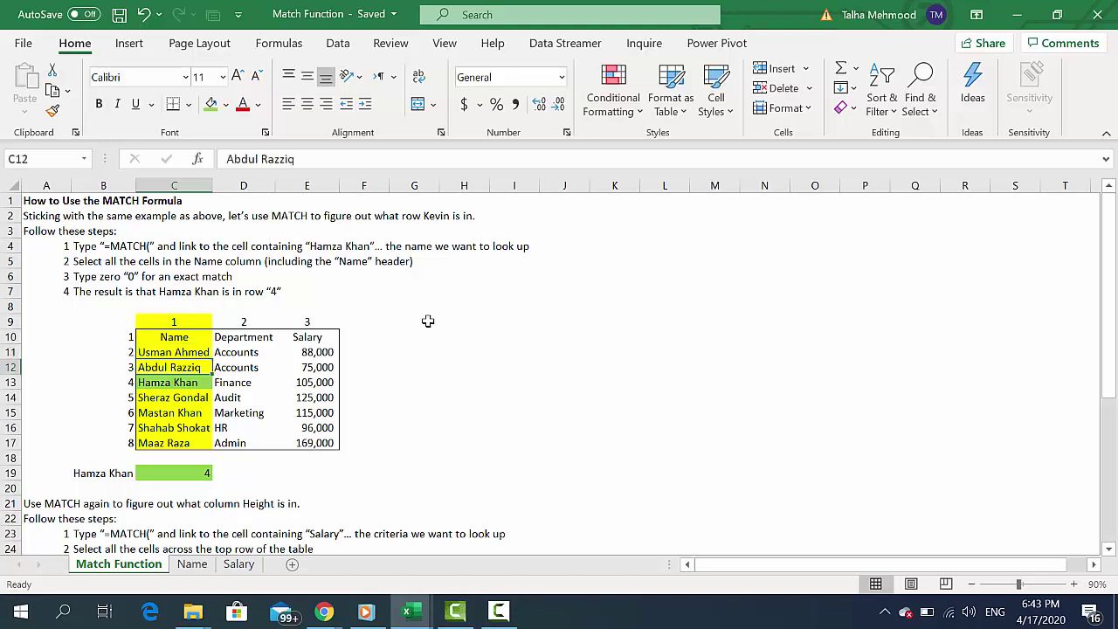
key("Down")
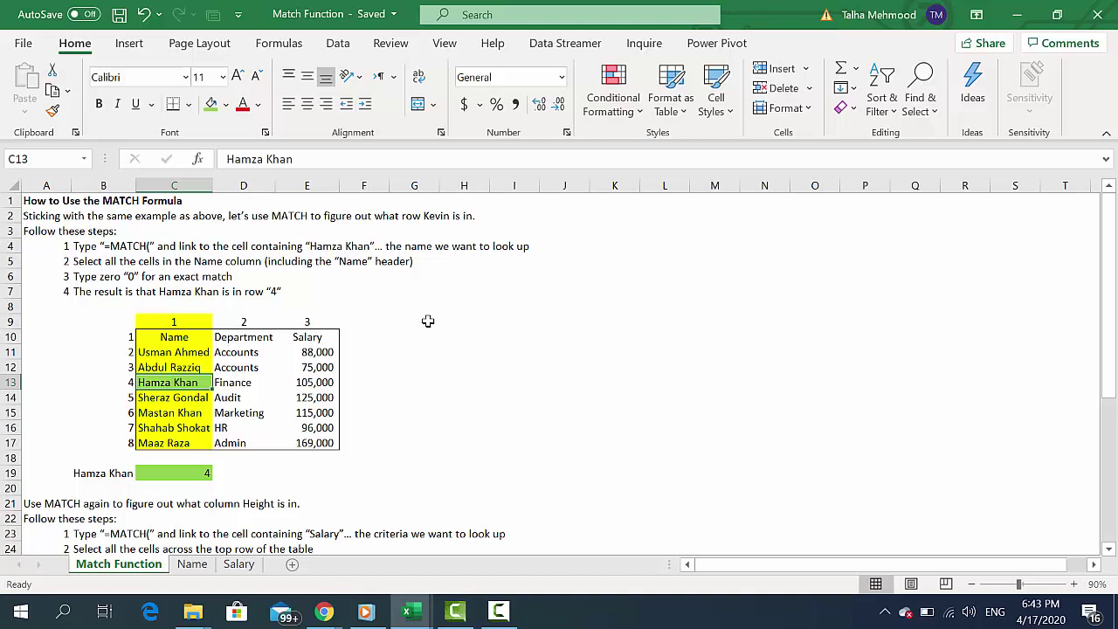
key("Down")
key("Down")
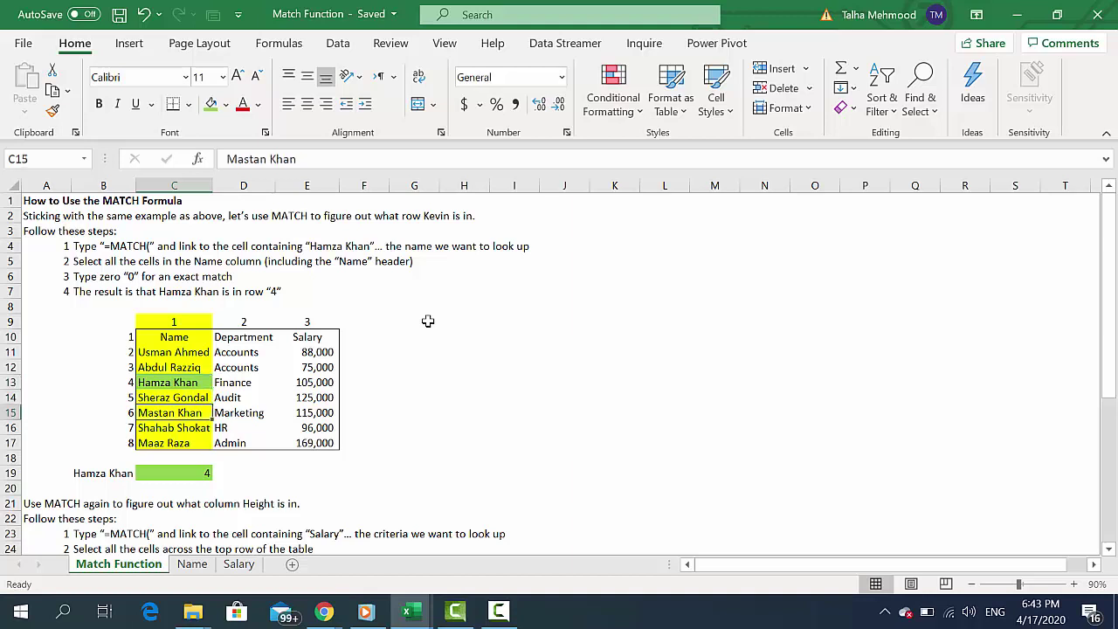
key("Down")
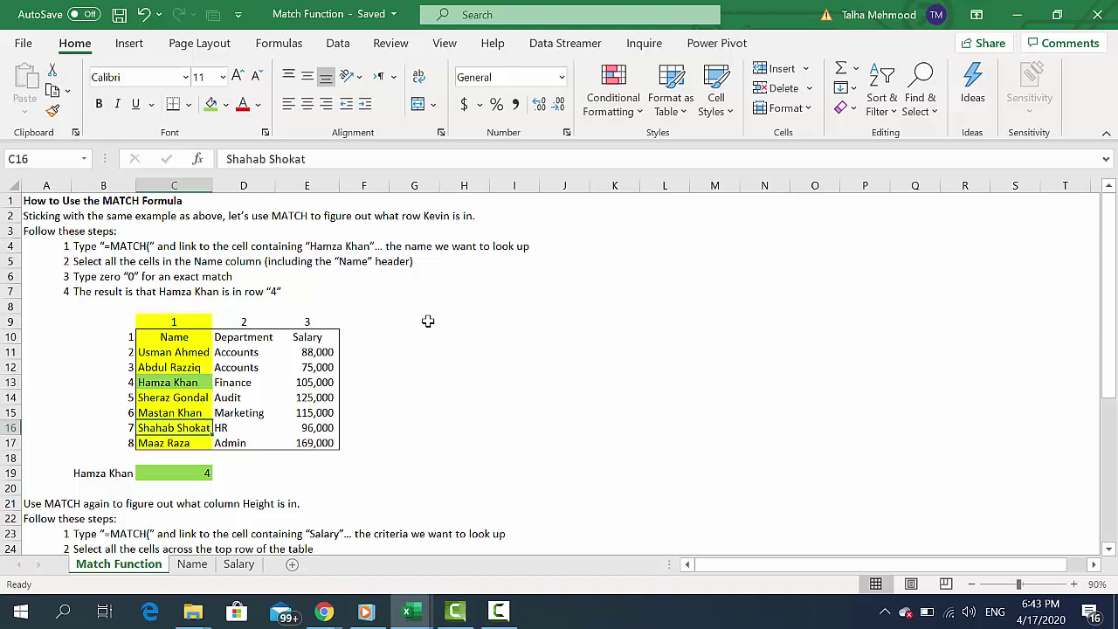
key("Down")
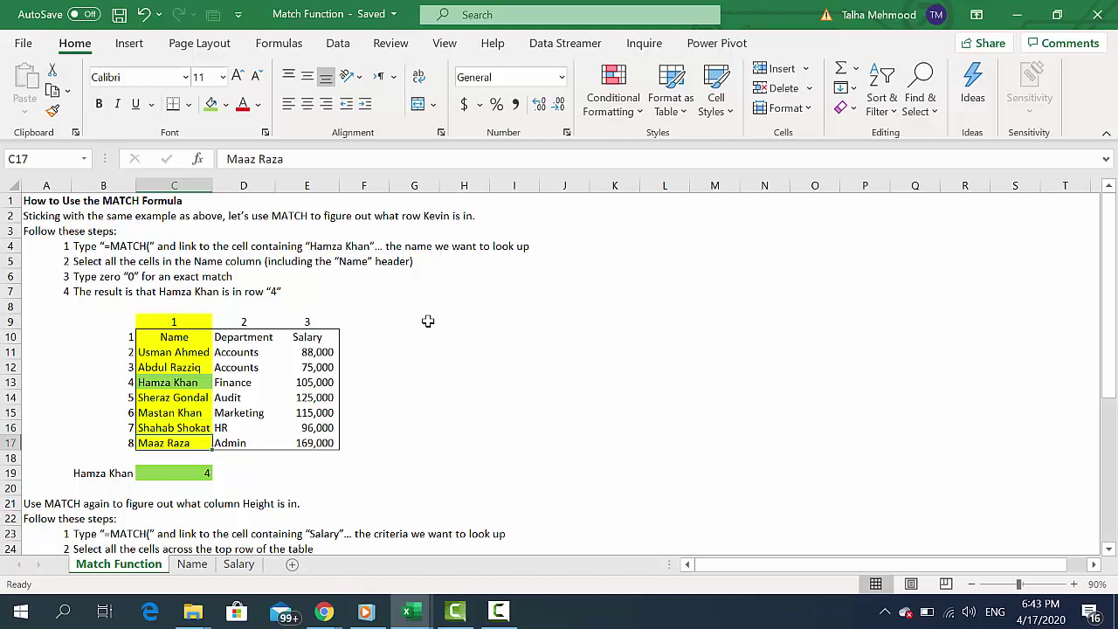
key("Down")
key("Down")
key("Delete")
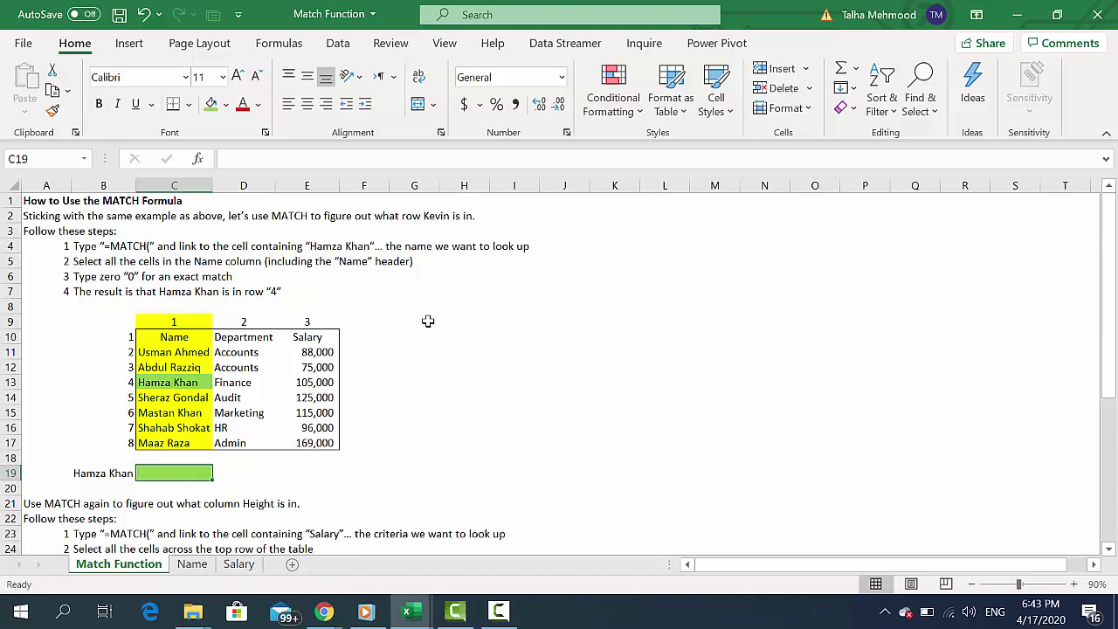
- Check lookup name B19, select the Name range C10:C17, and return to empty C19
key("Left")
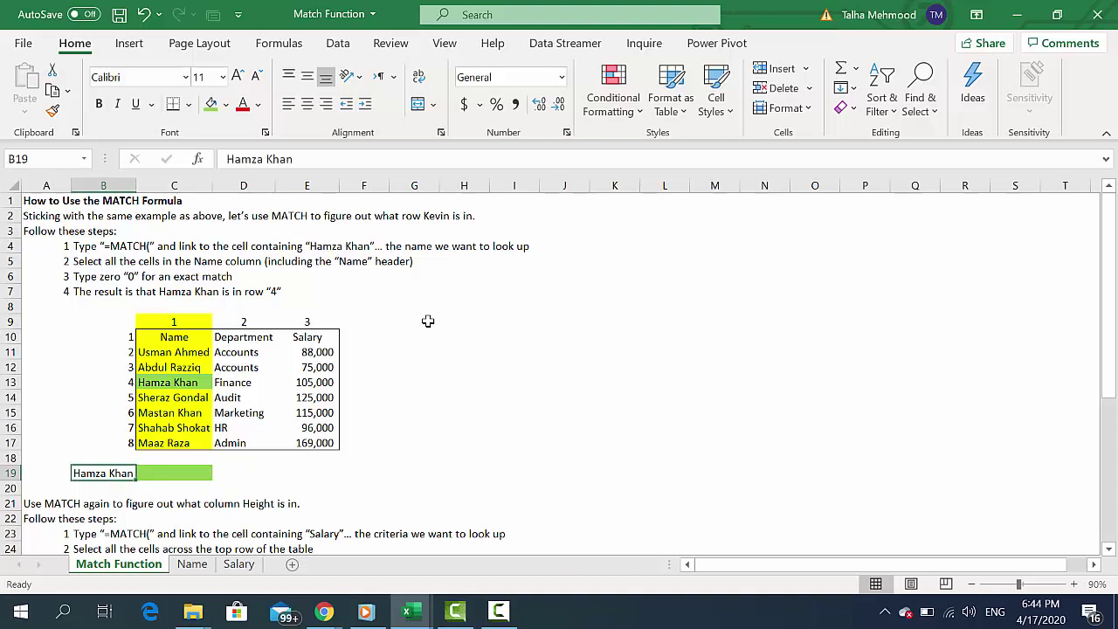
key("Right")
key("Up")
key("Up")
key("Up")
key("Up")
key("Up")
key("Up")
key("ctrl+shift+Down")
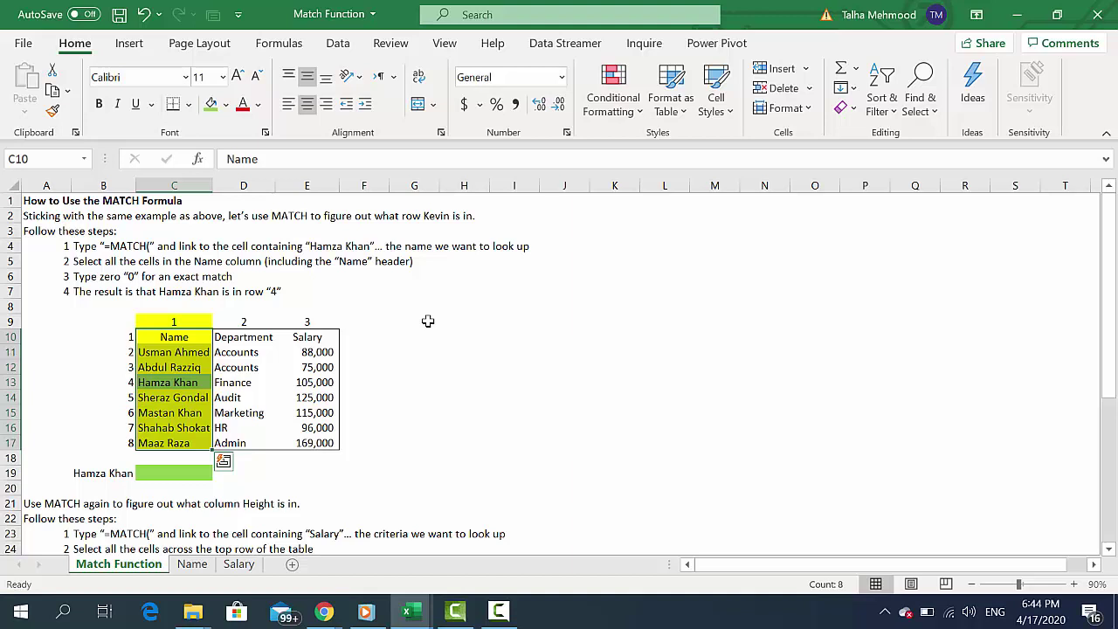
key("Down")
key("Down")
key("Down")
key("Down")
key("Down")
key("Down")
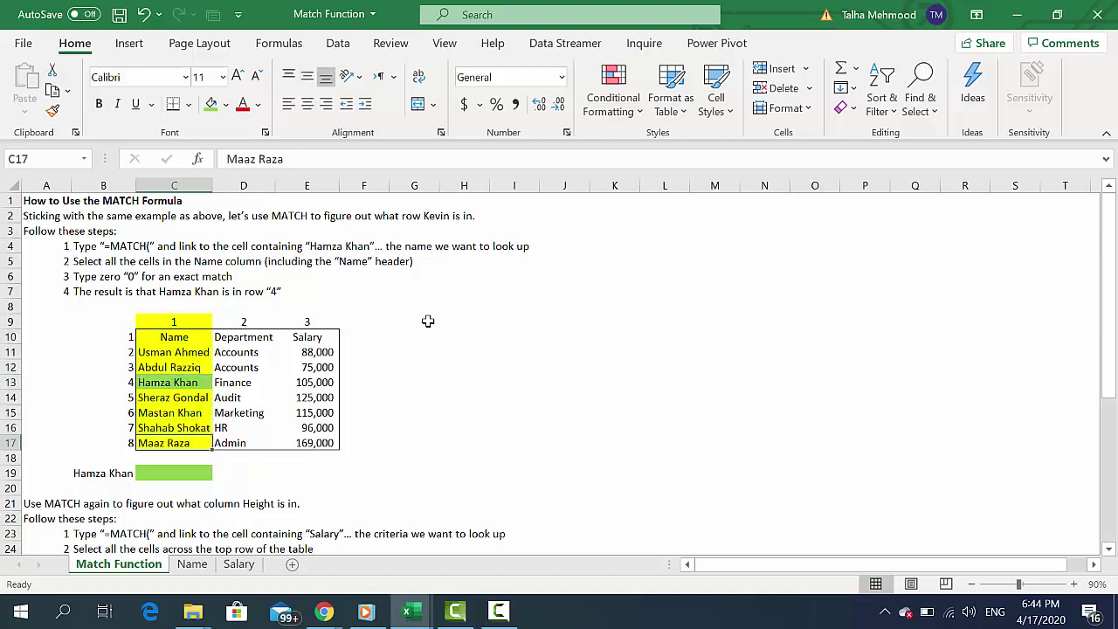
key("Down")
key("Down")
- Start =MATCH( in C19 with B19 as the lookup value
type("=")
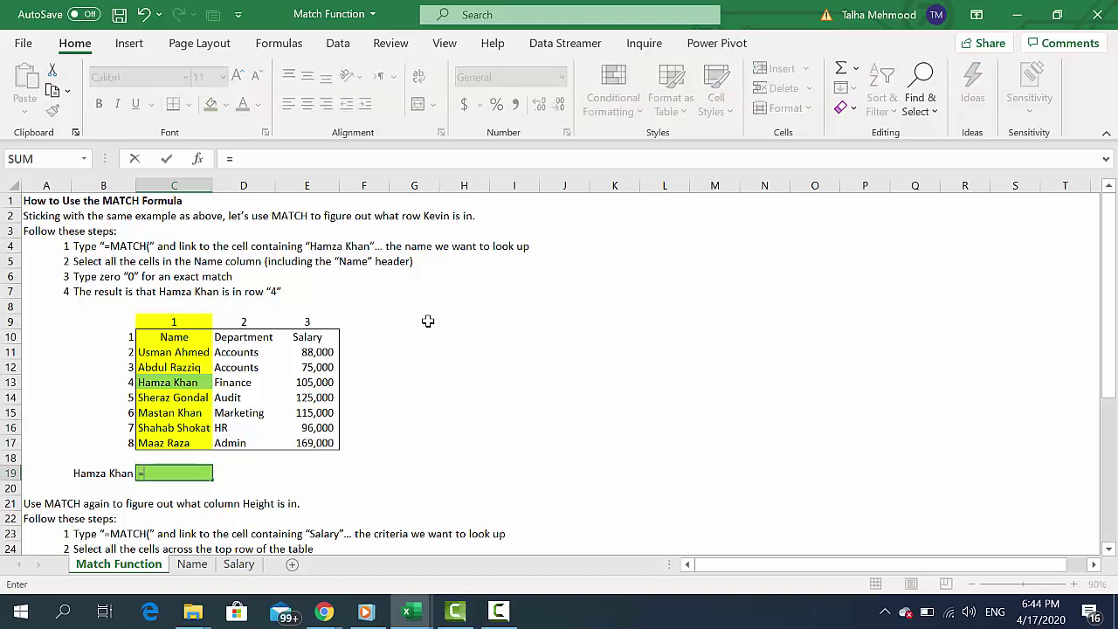
type("mat")
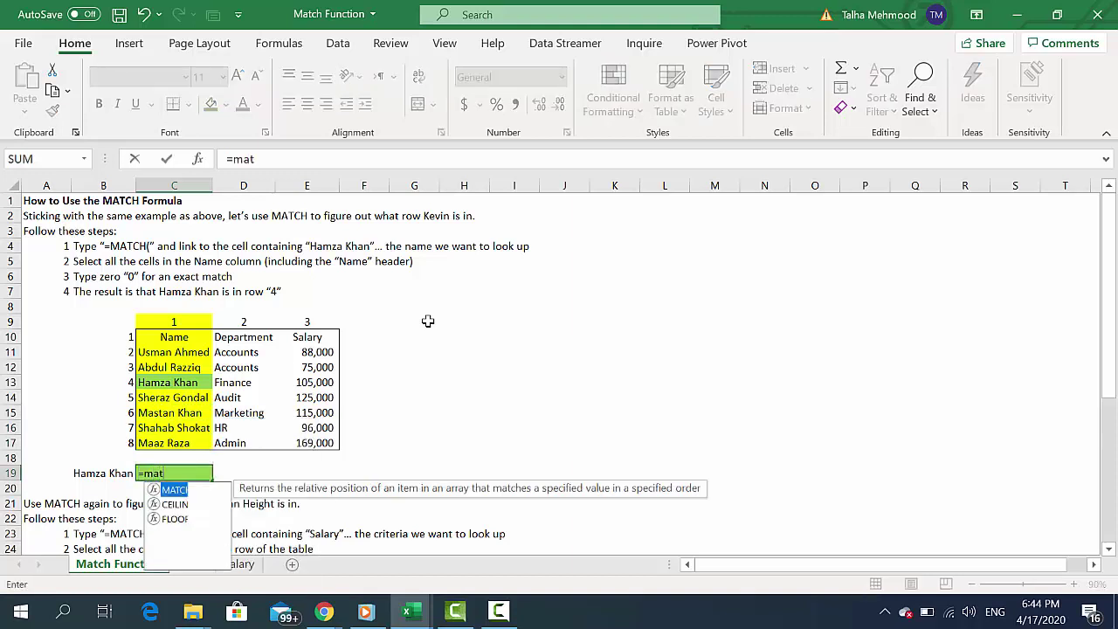
type("ch")
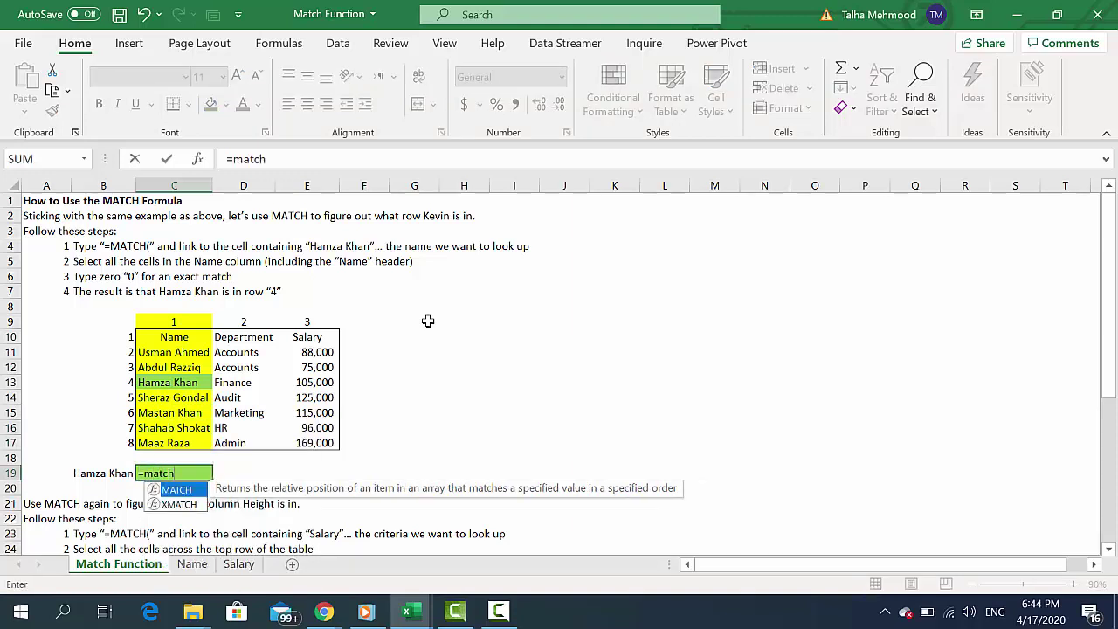
key("Tab")
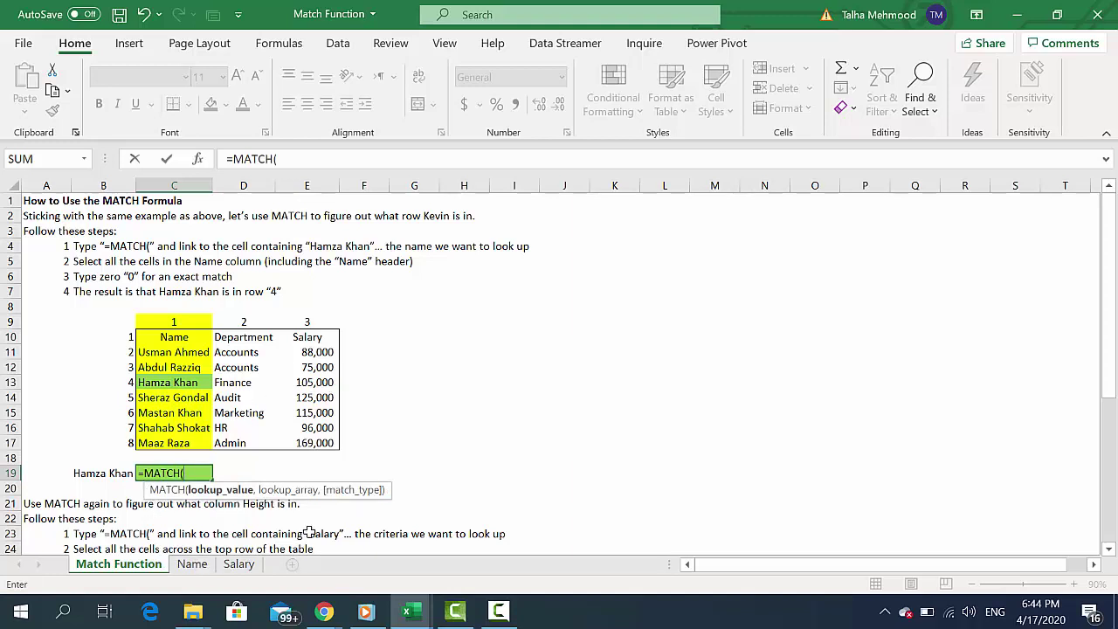
key("Left")
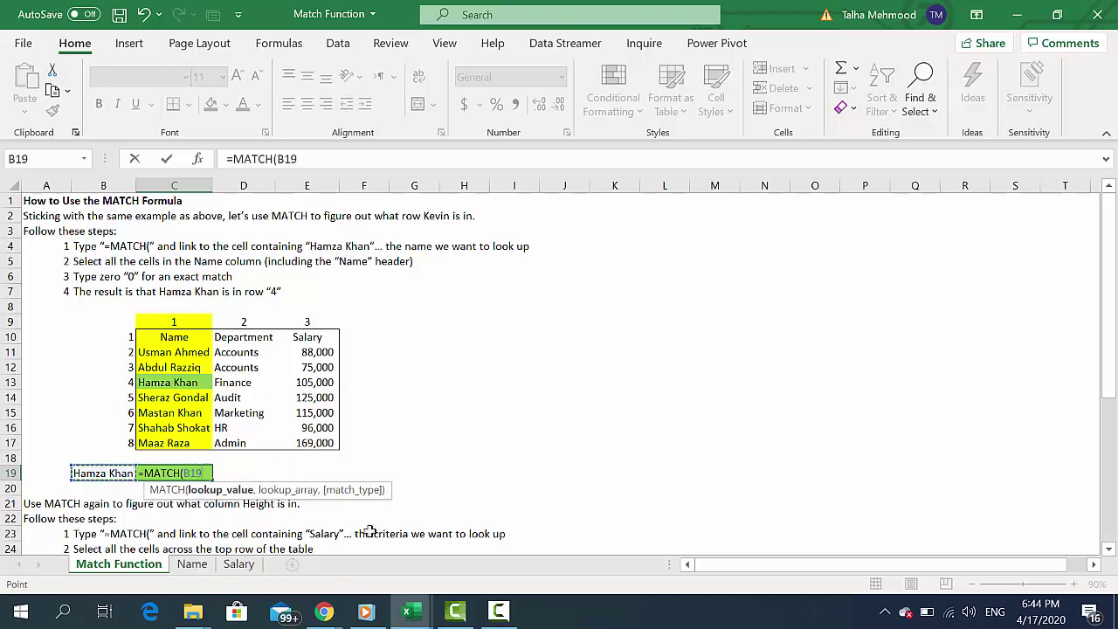
type(",")
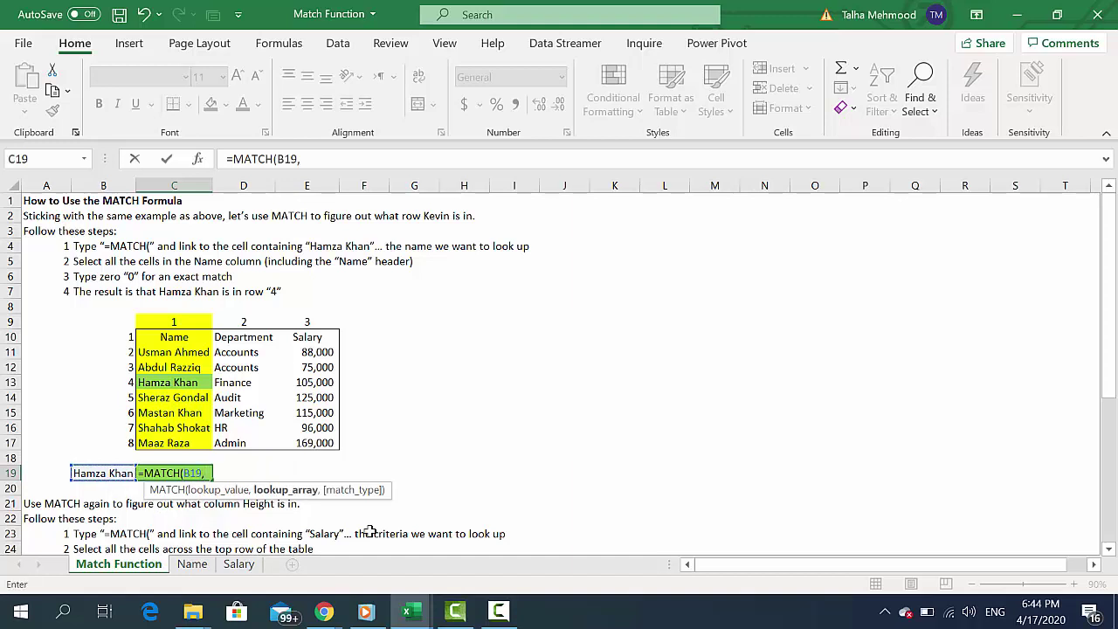
- Set the lookup array to the Name range C10:C17 and add the next comma
key("Up")
key("Up")
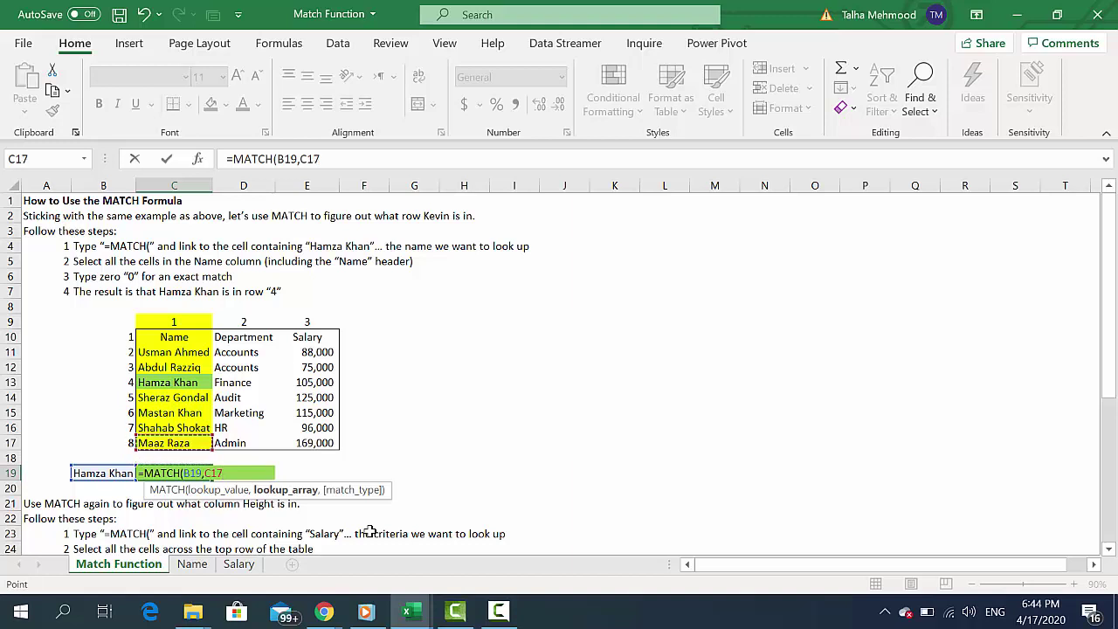
key("Up")
key("Down")
key("Up")
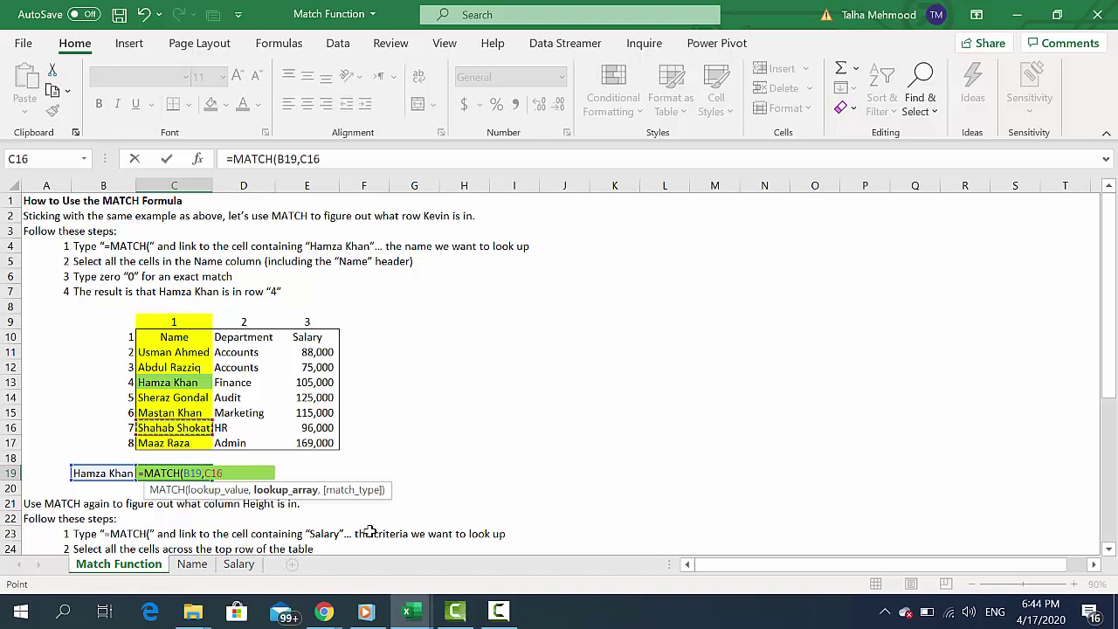
key("Up")
key("Up")
key("Up")
key("Up")
key("Up")
key("Up")
key("shift+Down")
key("shift+Down")
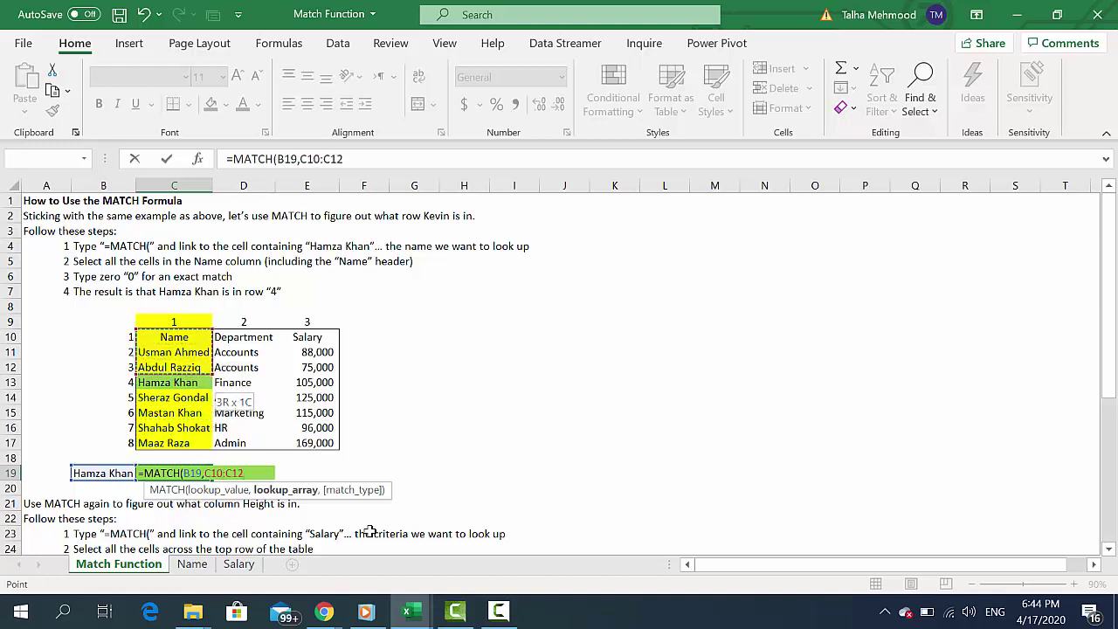
key("shift+Down")
key("shift+Down")
key("shift+Down")
key("shift+Down")
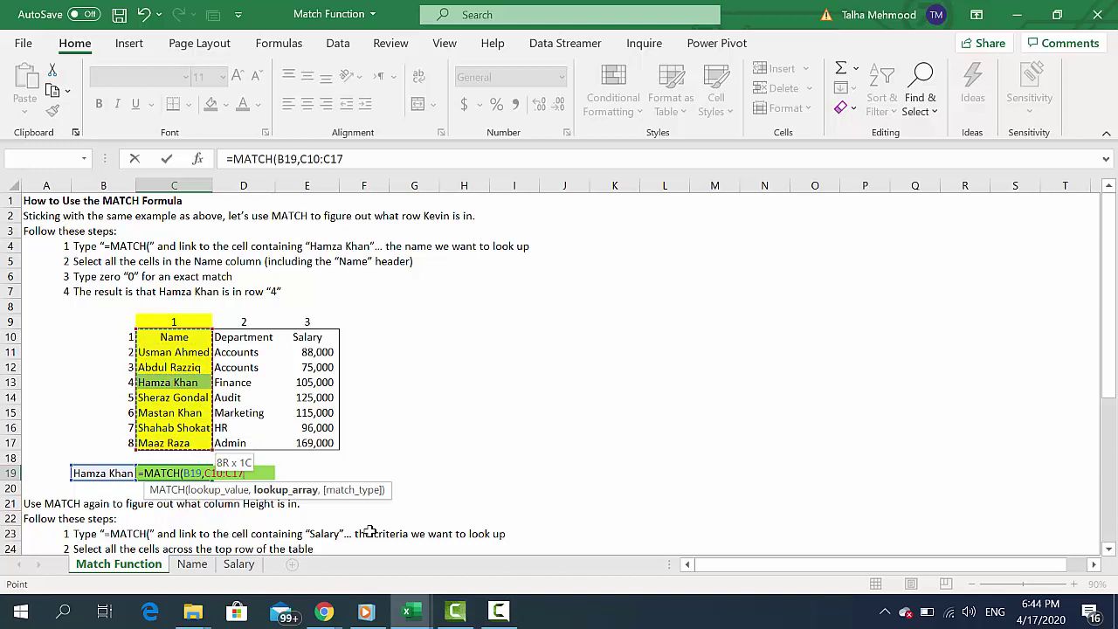
key("Up")
key("Down")
key("shift+Down")
key("shift+Down")
key("shift+Down")
key("shift+Down")
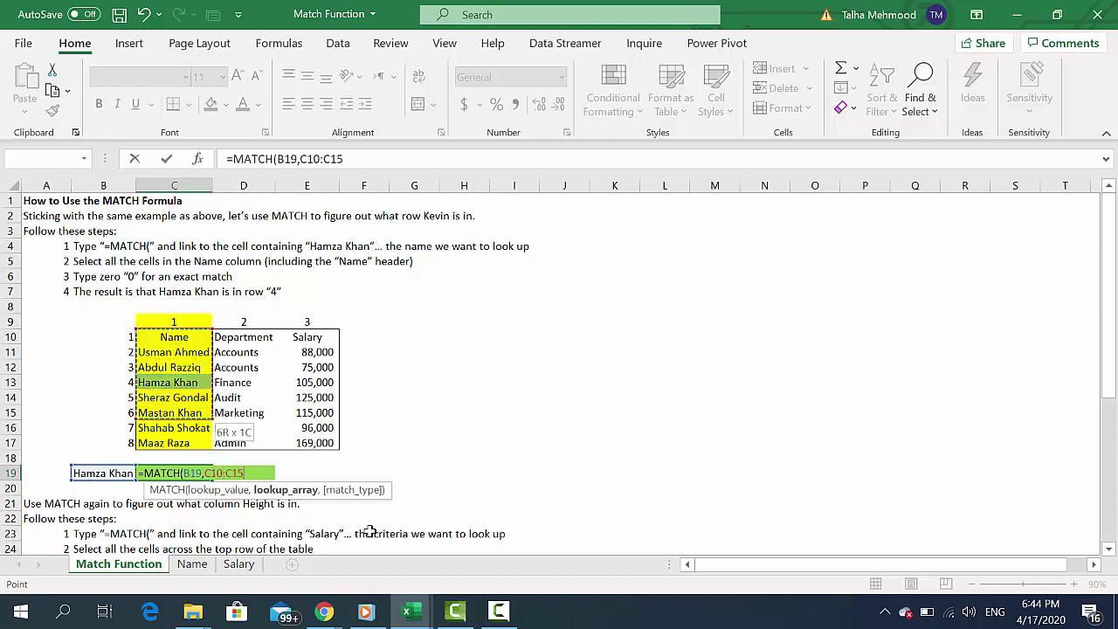
key("shift+Down")
key("shift+Down")
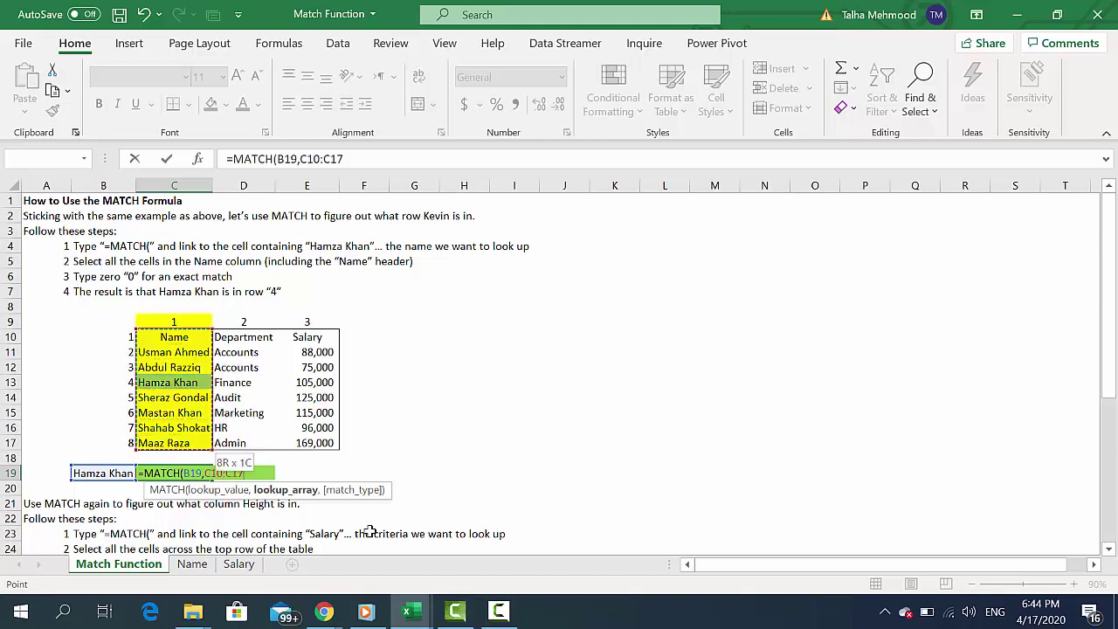
type(",")
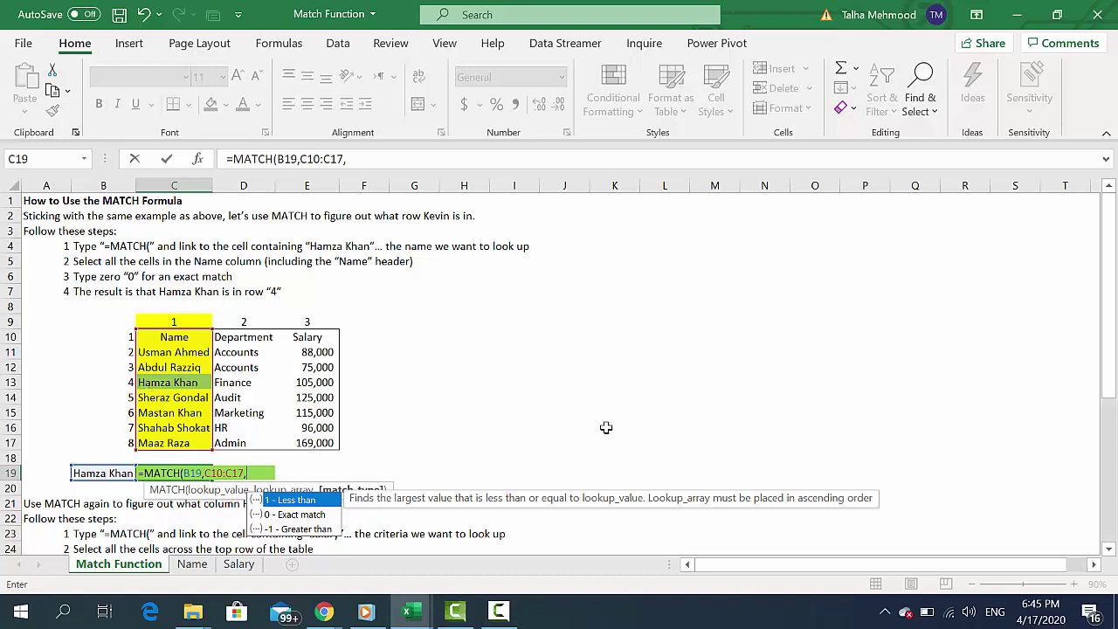
- Choose exact match 0 and commit =MATCH(B19,C10:C17,0), which returns 4
key("Down")
key("Up")
key("Down")
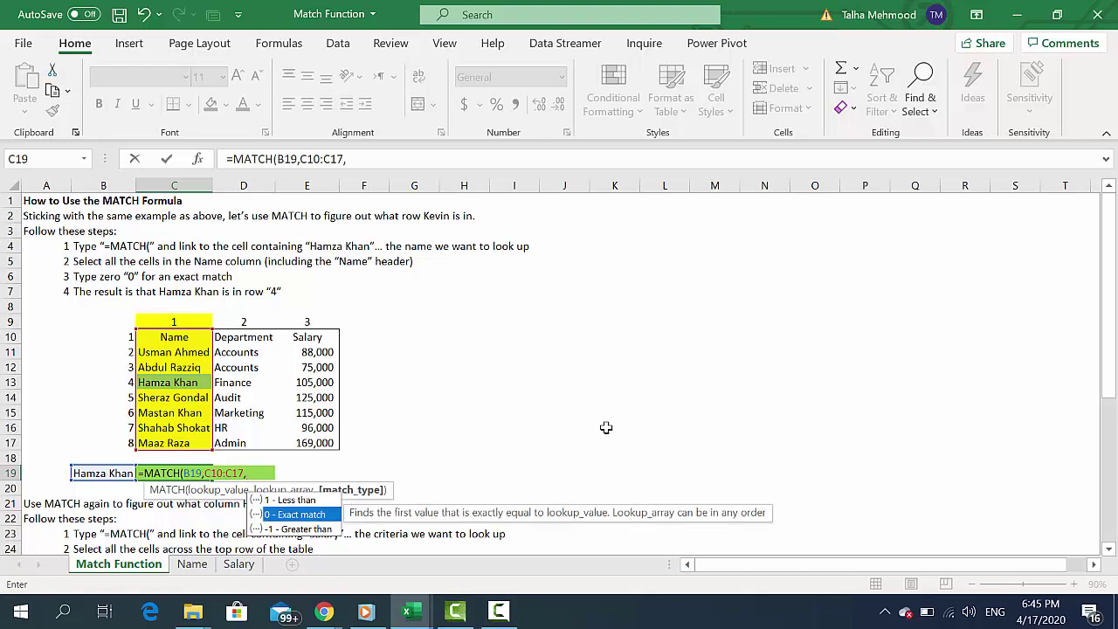
type("0")
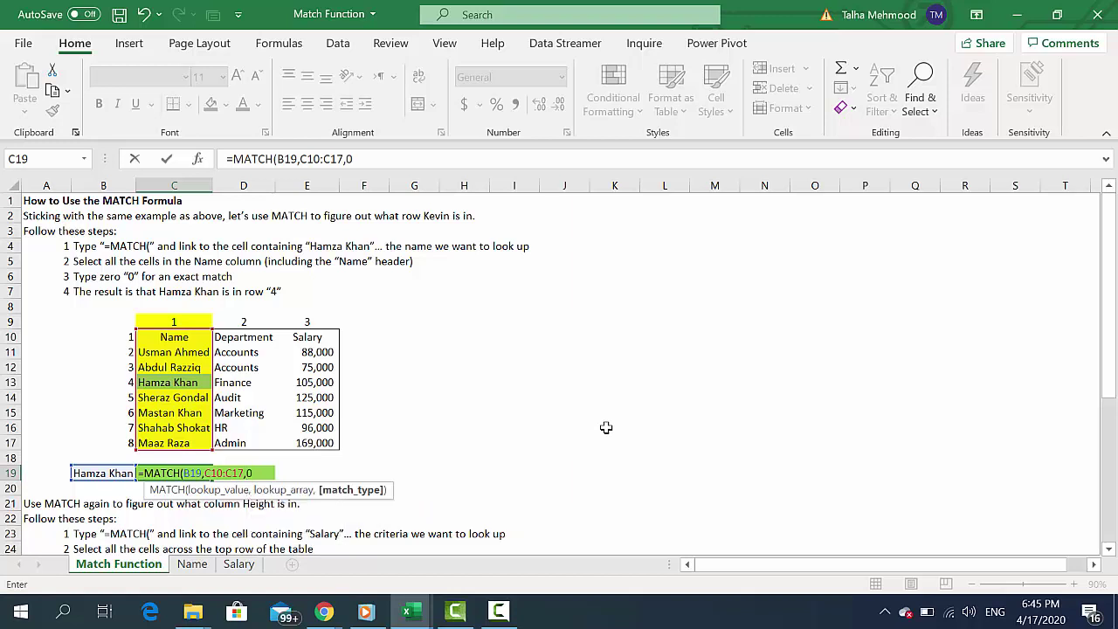
key("Return")
key("Up")
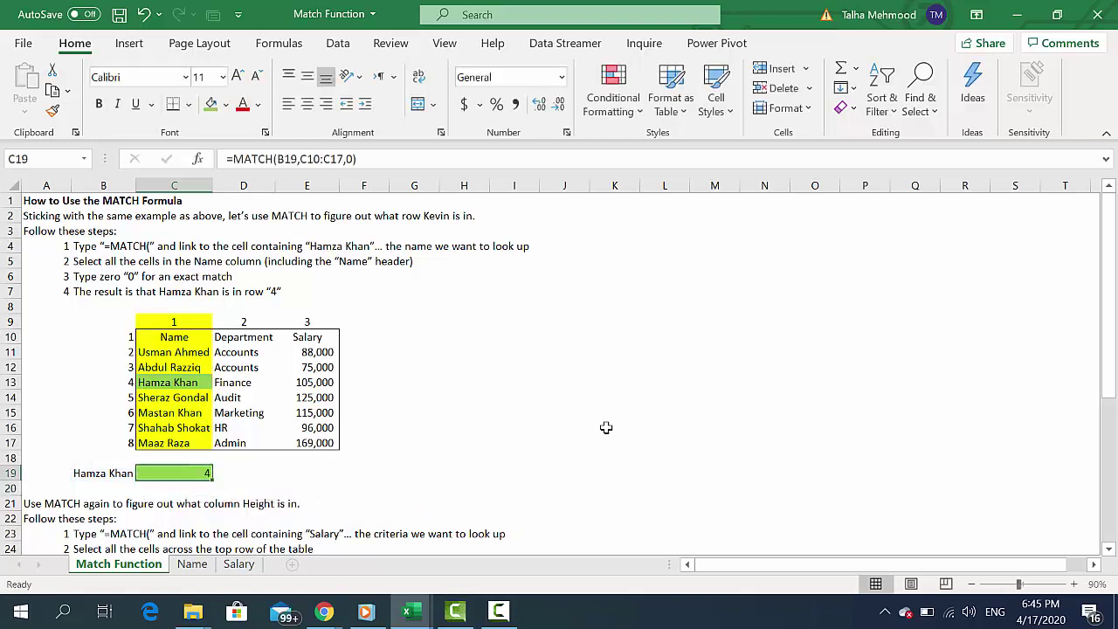
- Verify the formula's inputs by highlighting B19 and the Name range C10:C17
key("Left")
key("Right")
key("Up")
key("Up")
key("Up")
key("Up")
key("Up")
key("Up")
key("ctrl+shift+Down")
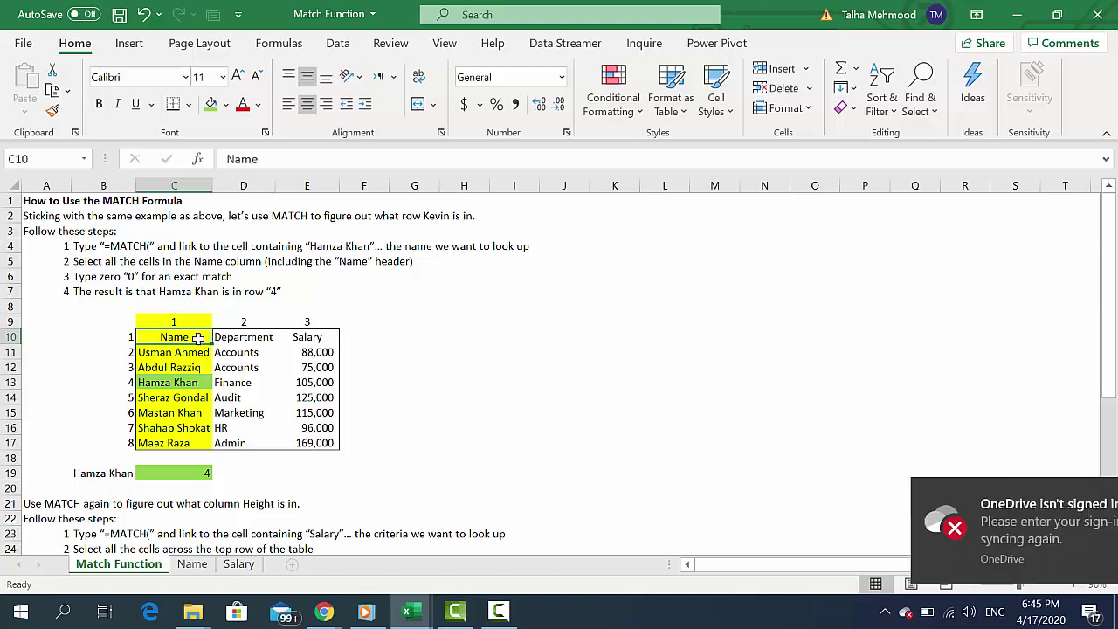
left_click_drag(195, 339, 179, 443)
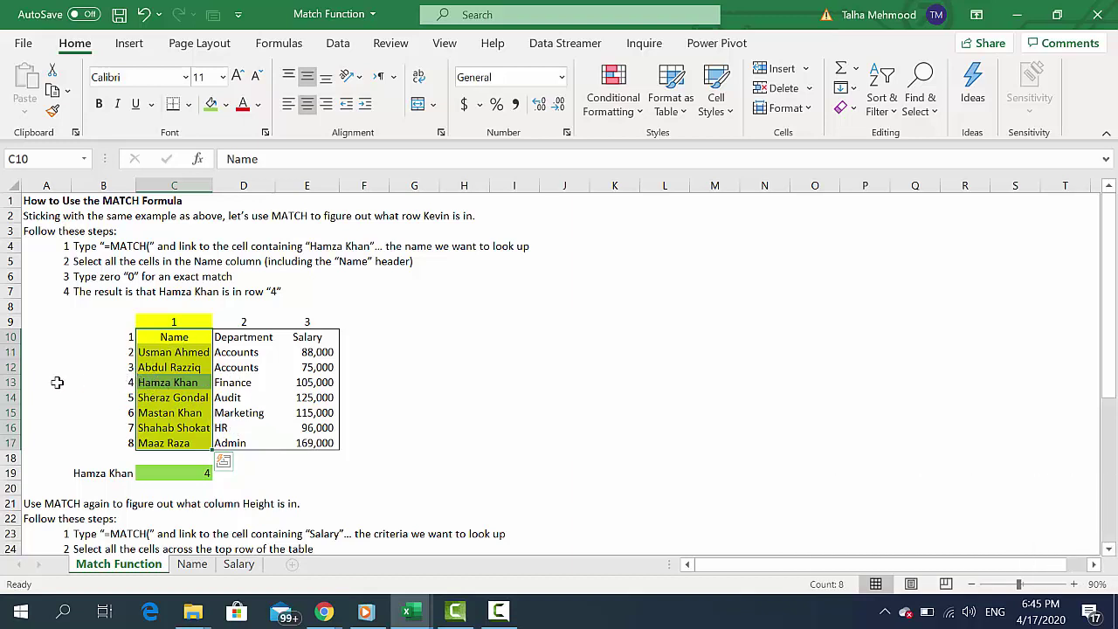
- Replace B19's lookup name with another listed name, making C19 return 8
left_click(174, 473)
key("Left")
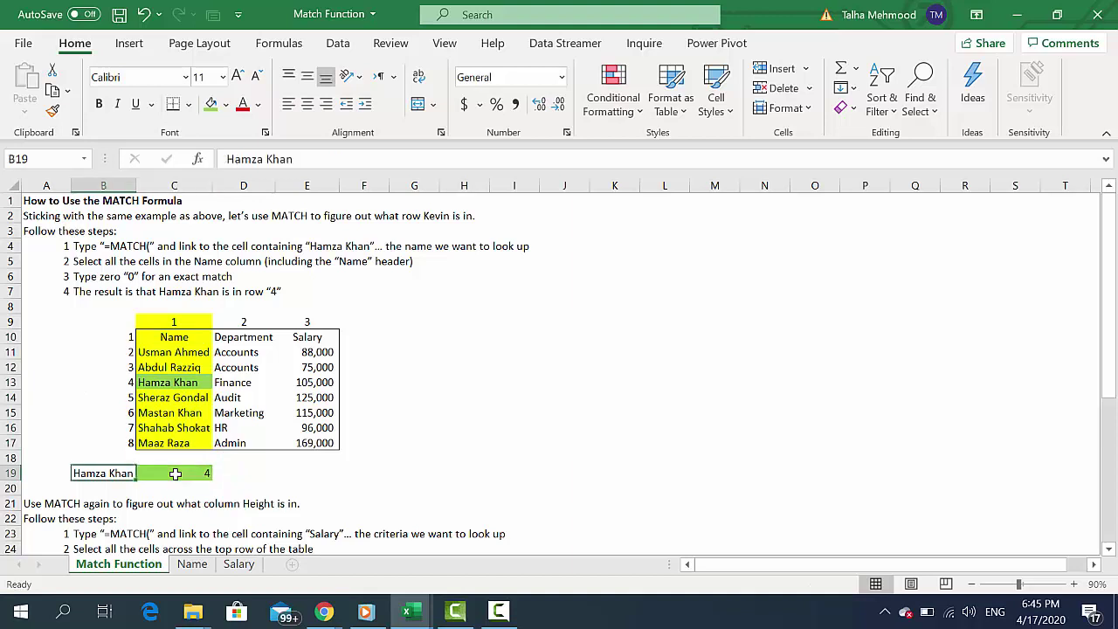
type("Maaz")
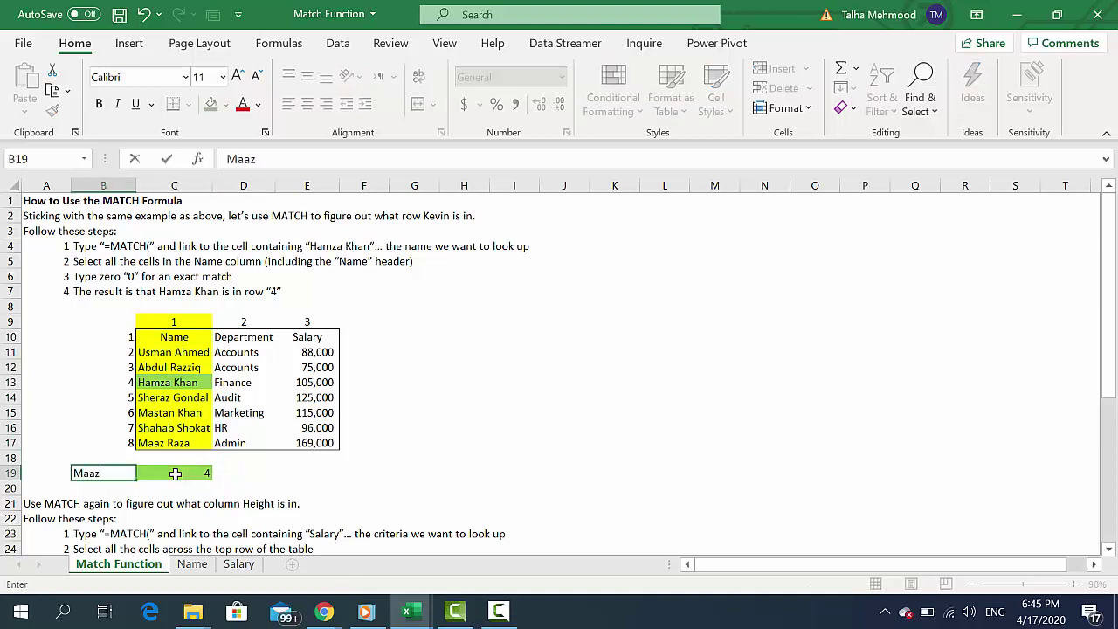
type(" Raza")
key("Return")
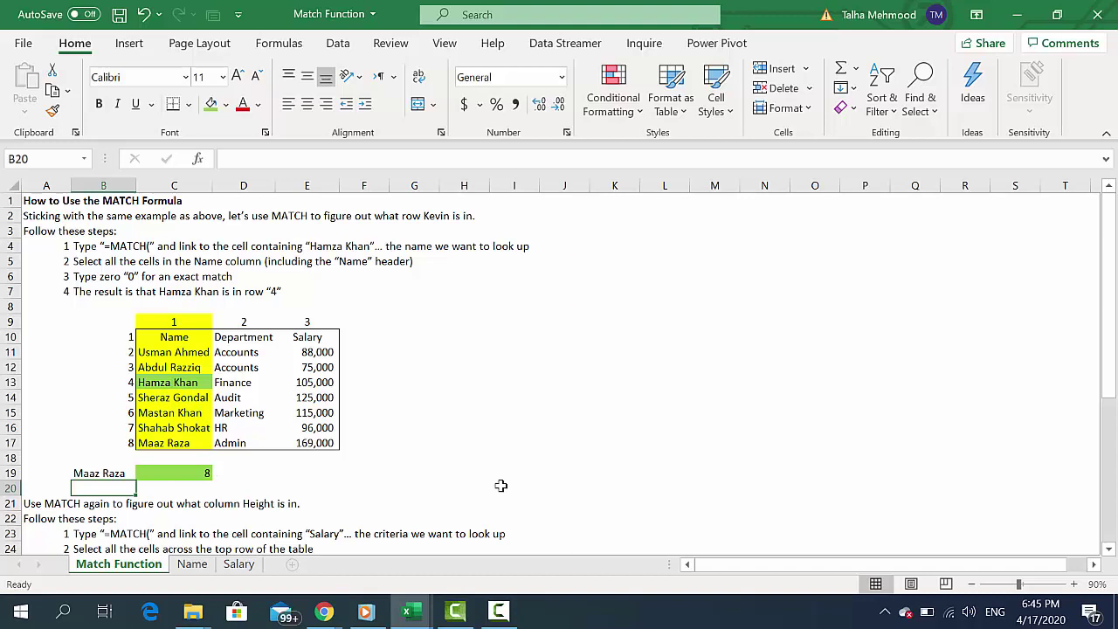
- Review C10:C17, then enter a name absent from the list in B19, giving #N/A
key("Right")
key("Up")
key("Up")
key("Up")
key("ctrl+shift+Up")
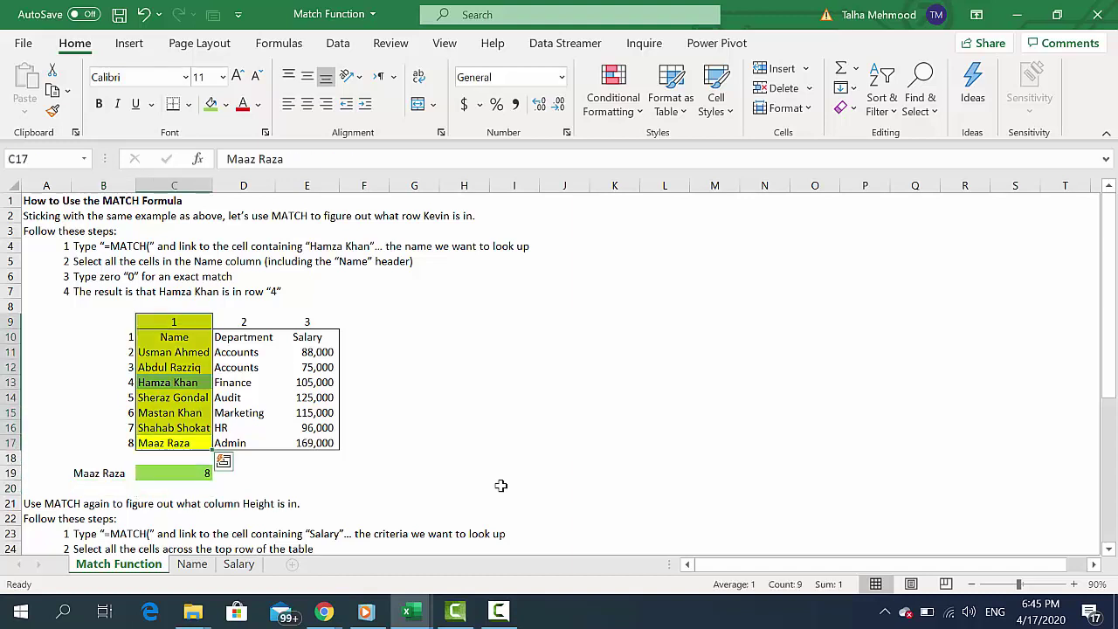
key("shift+Down")
key("Down")
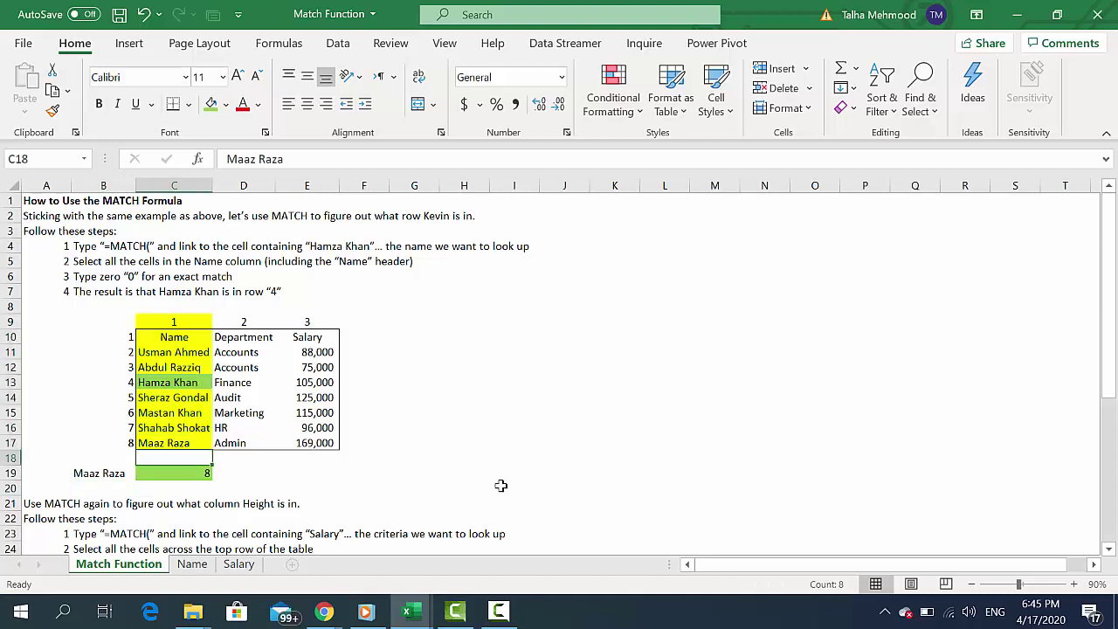
key("Down")
key("Left")
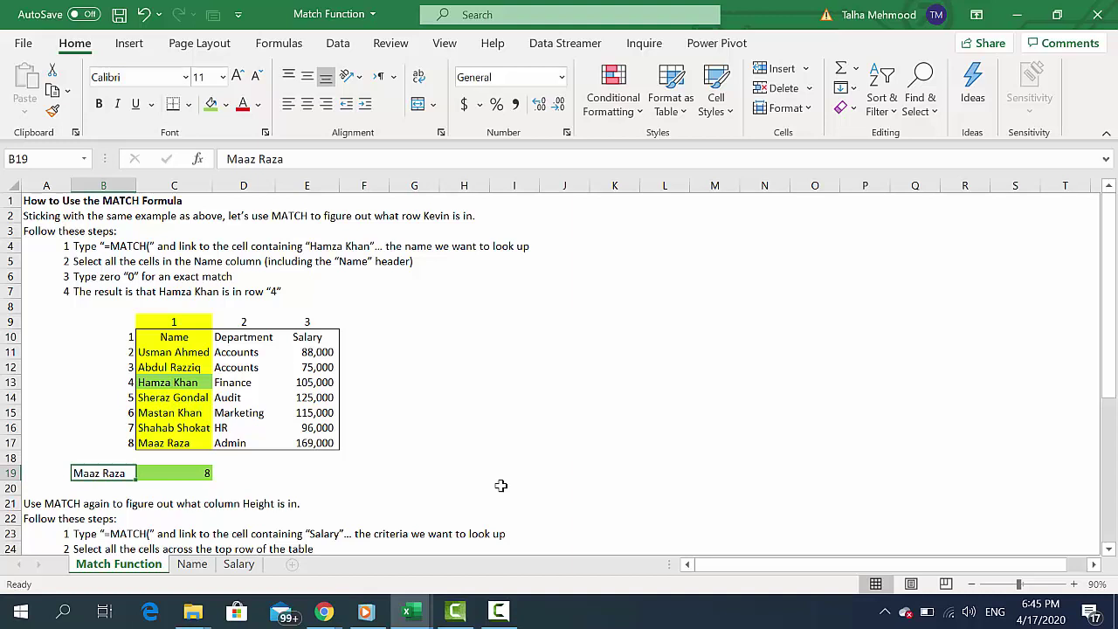
type("As")
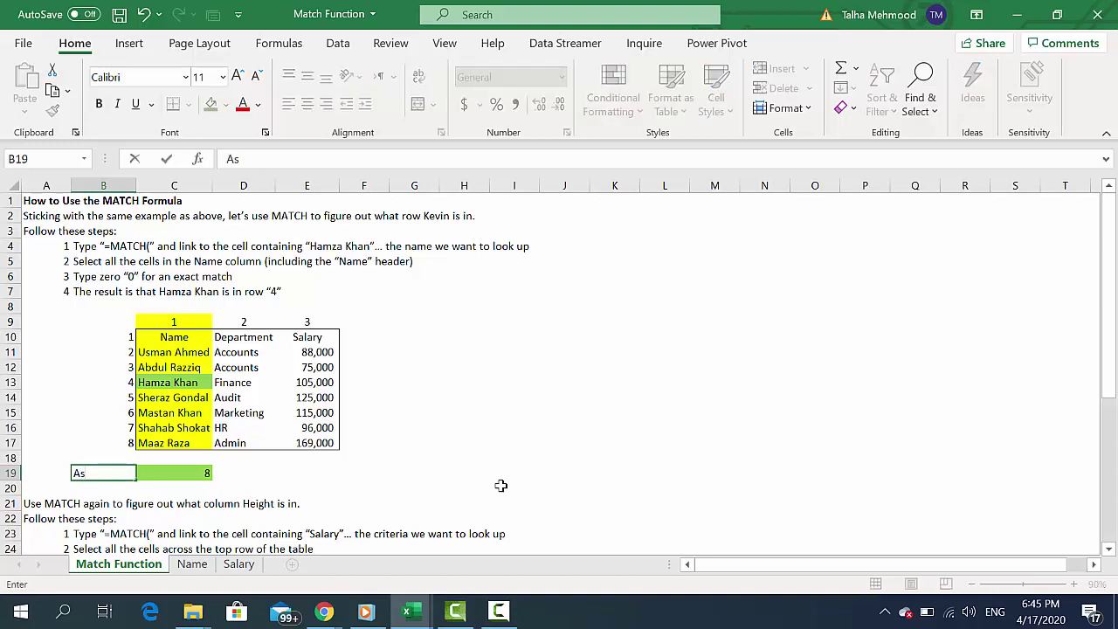
type("hmal Mir")
key("Return")
key("Up")
key("Right")
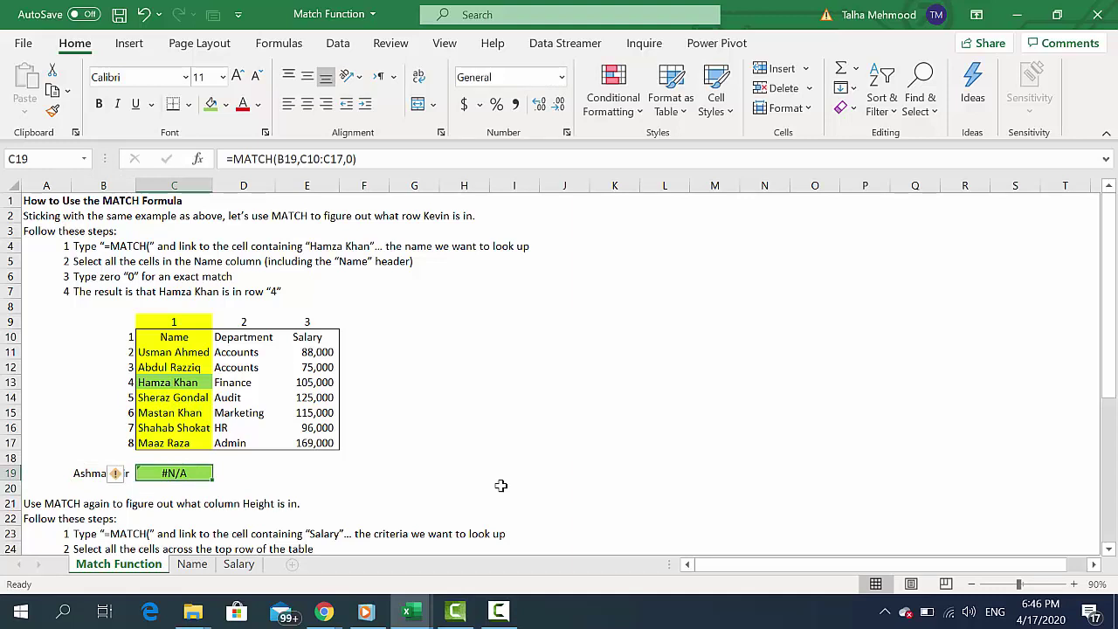
- Wrap C19 as =IFERROR(MATCH(B19,C10:C17,0),"Not found") and accept Excel's correction
key("F2")
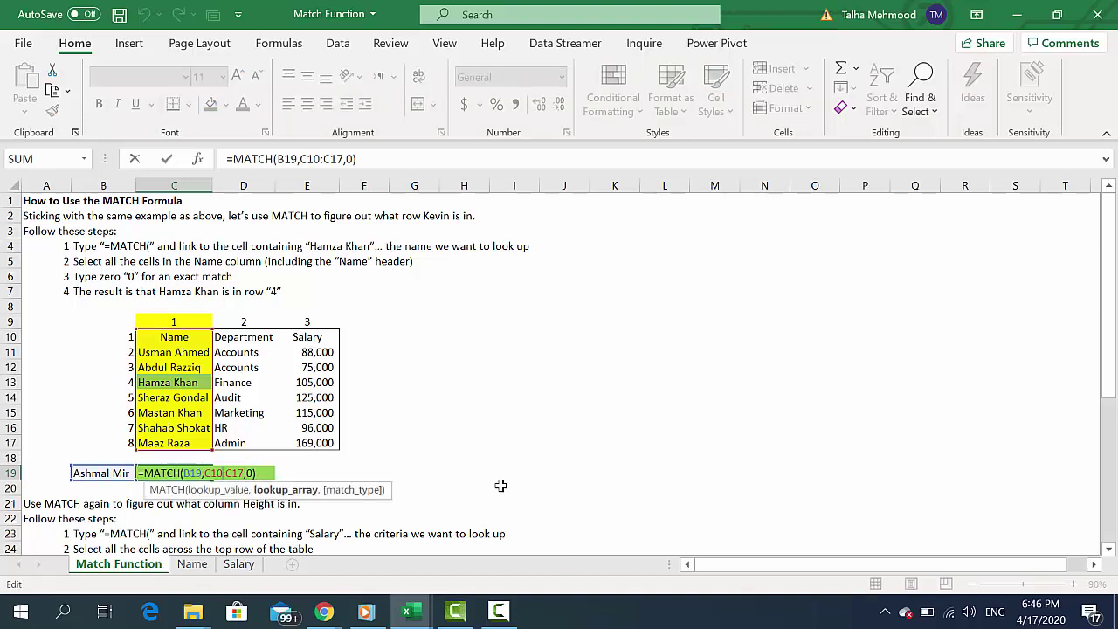
key("Home")
key("Right")
type("if")
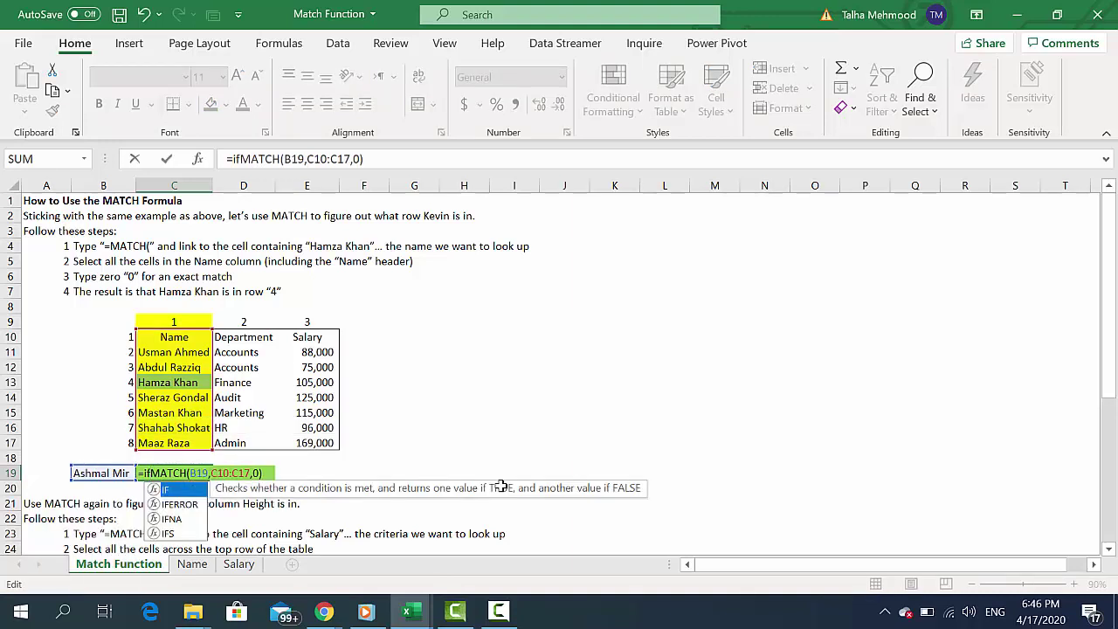
key("Down")
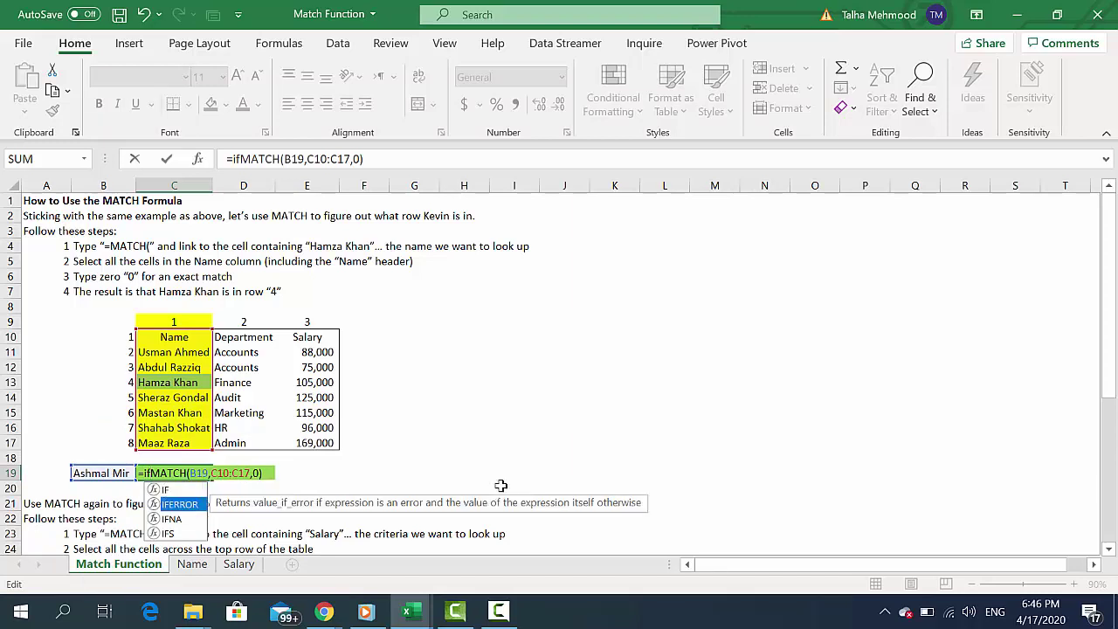
key("Tab")
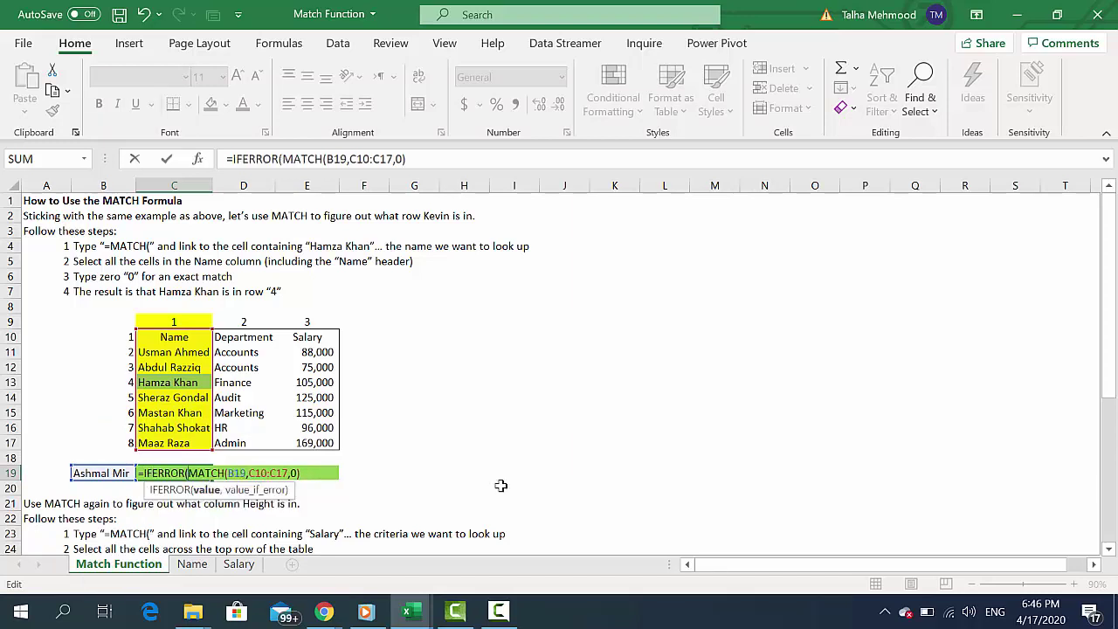
key("Right")
key("Right")
key("Right")
key("Right")
key("Right")
key("Right")
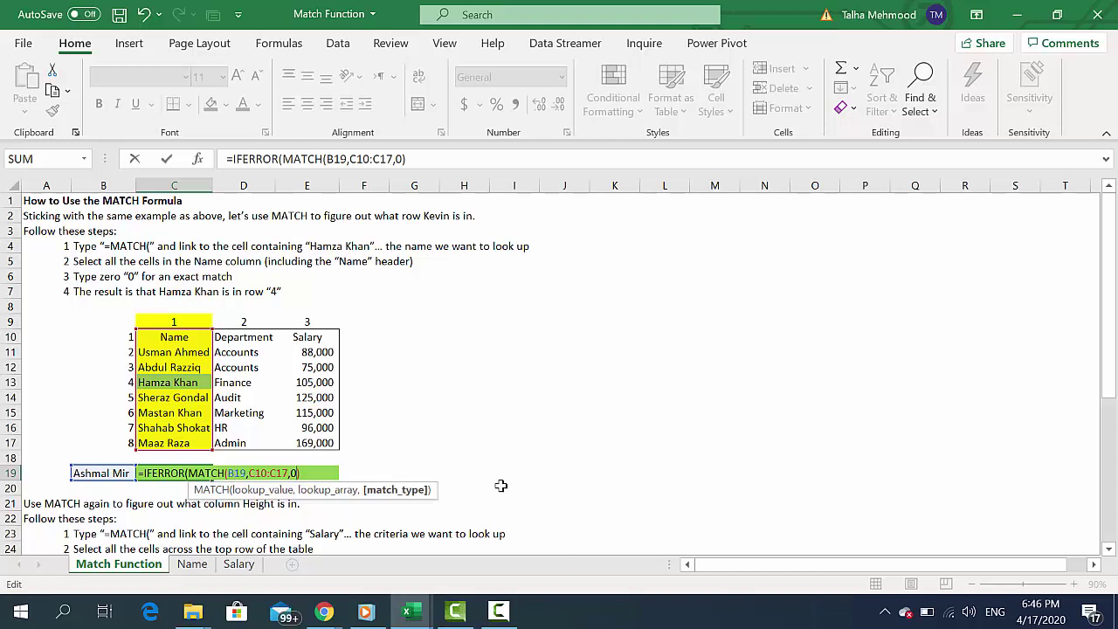
key("Right")
key("Right")
key("Right")
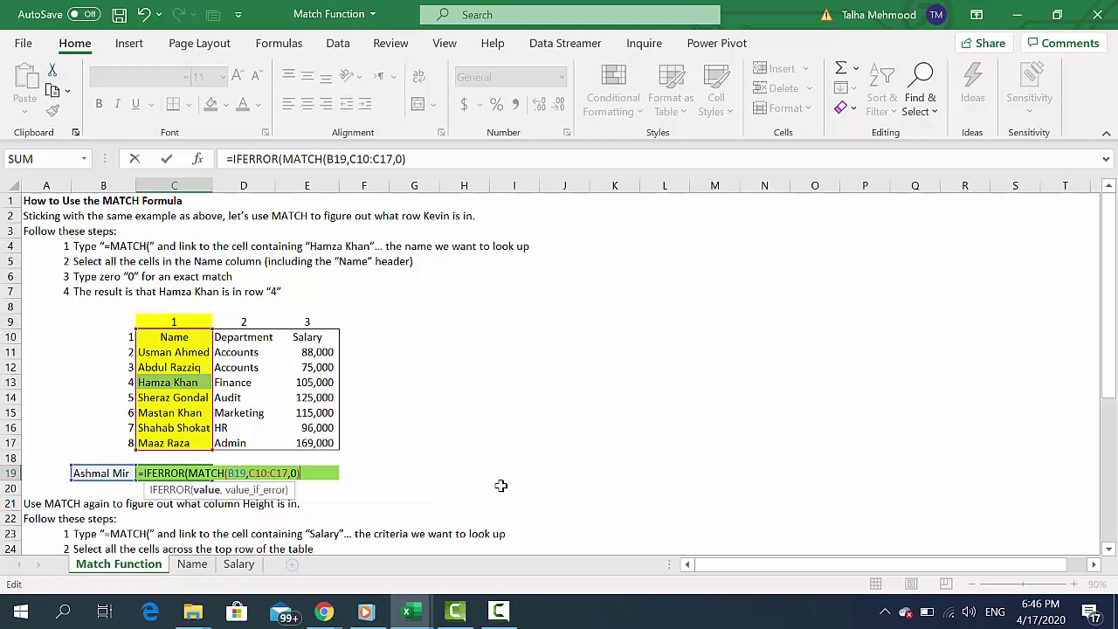
type(",")
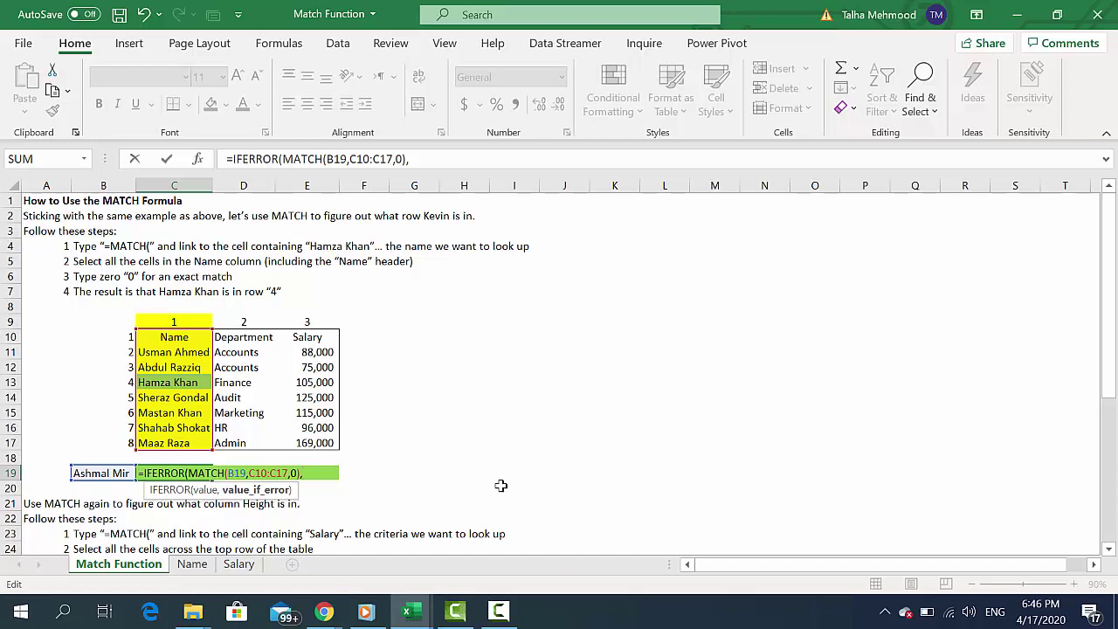
type("\"No")
type("t found")
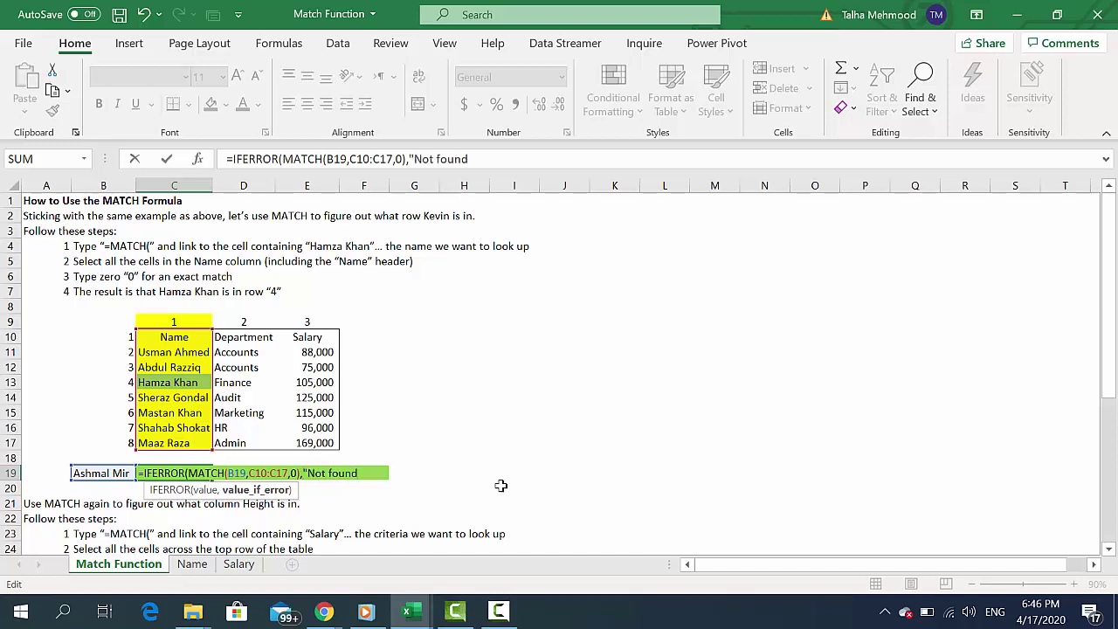
type("\"")
key("Return")
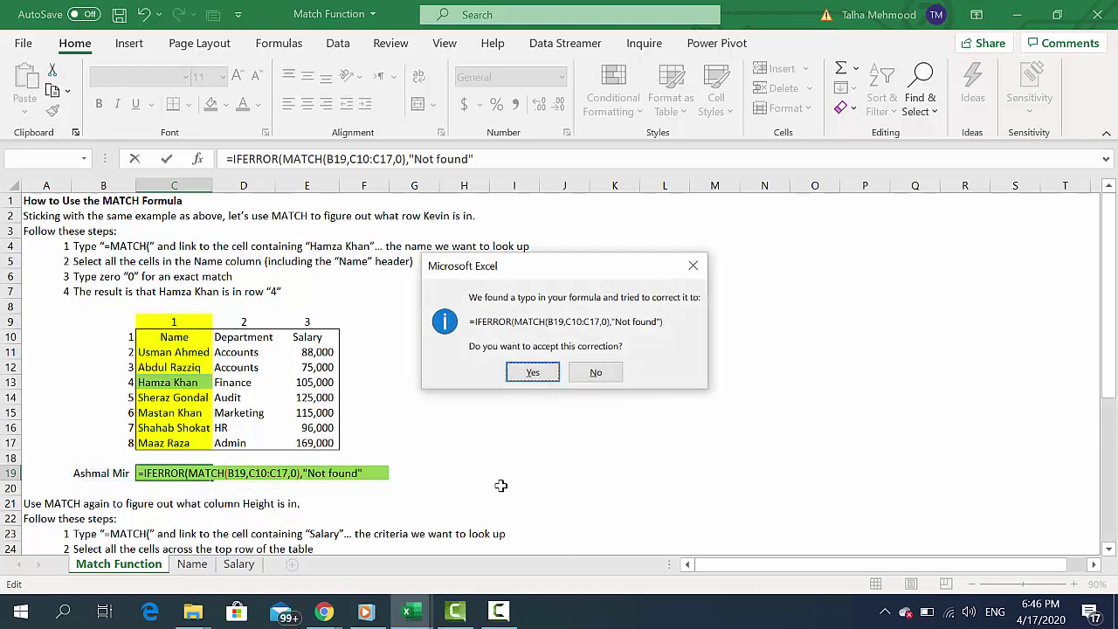
key("Return")
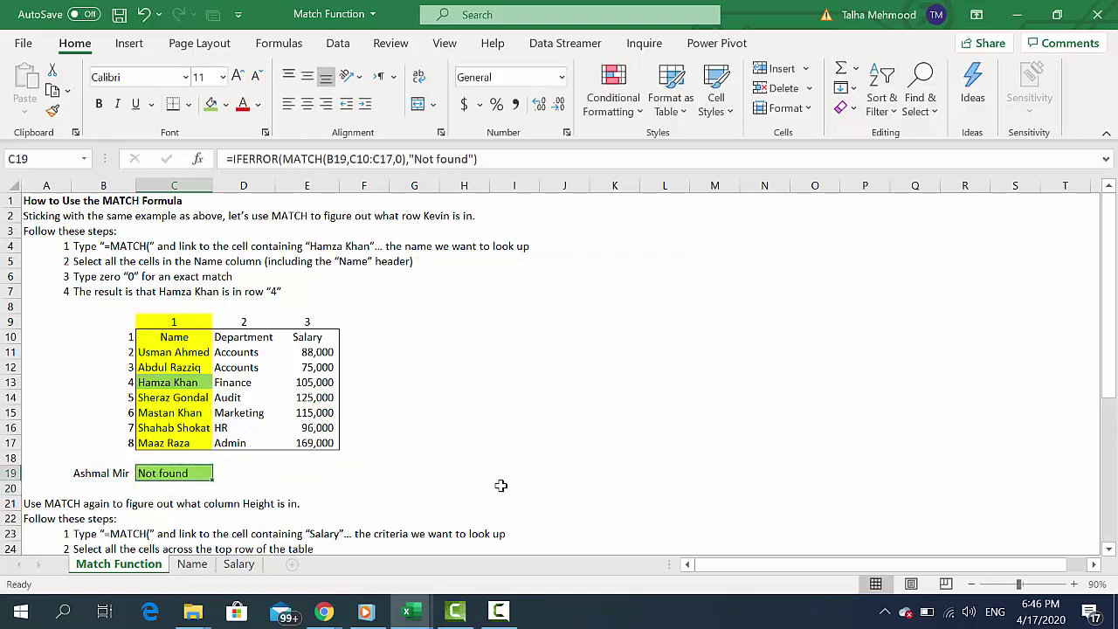
- Enter an unlisted name, then the table's fifth name, as B19's lookup value
key("Left")
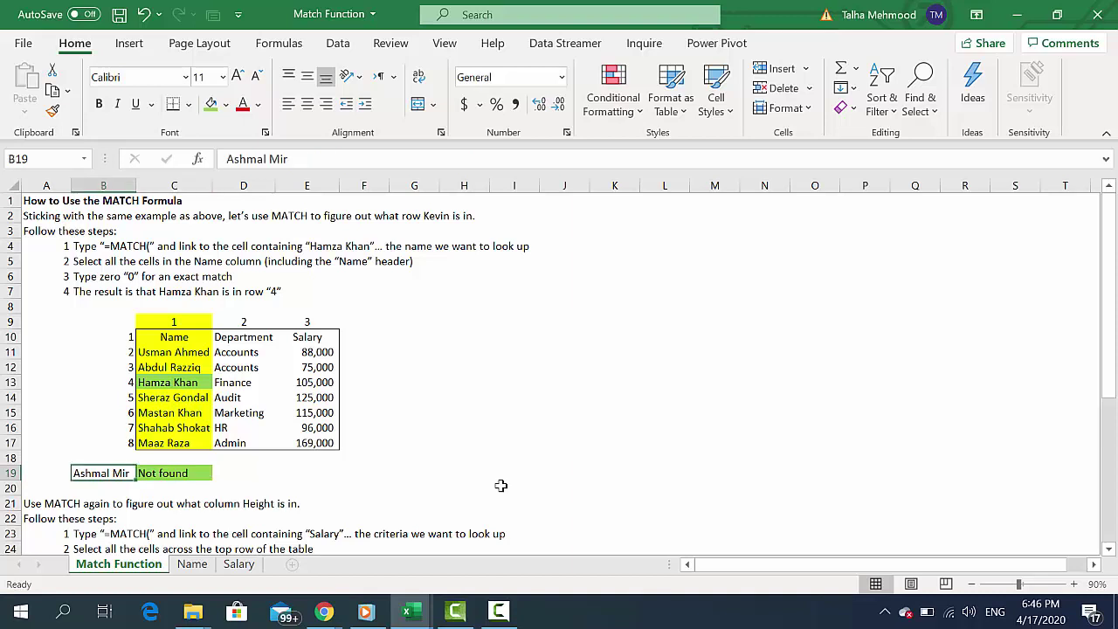
type("Mu")
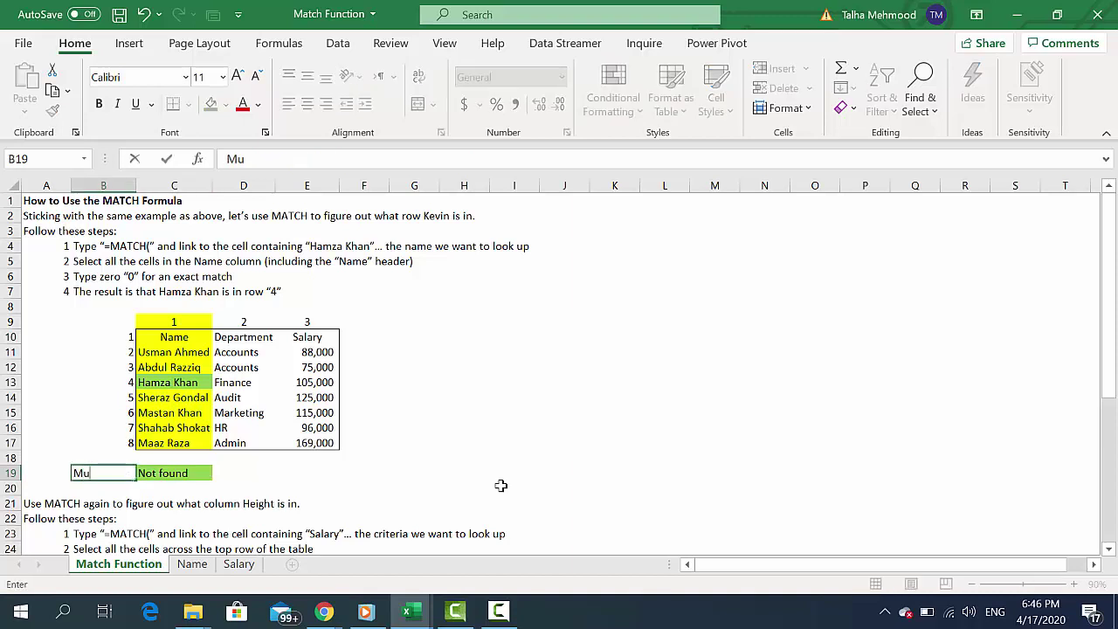
type("zamil")
key("Return")
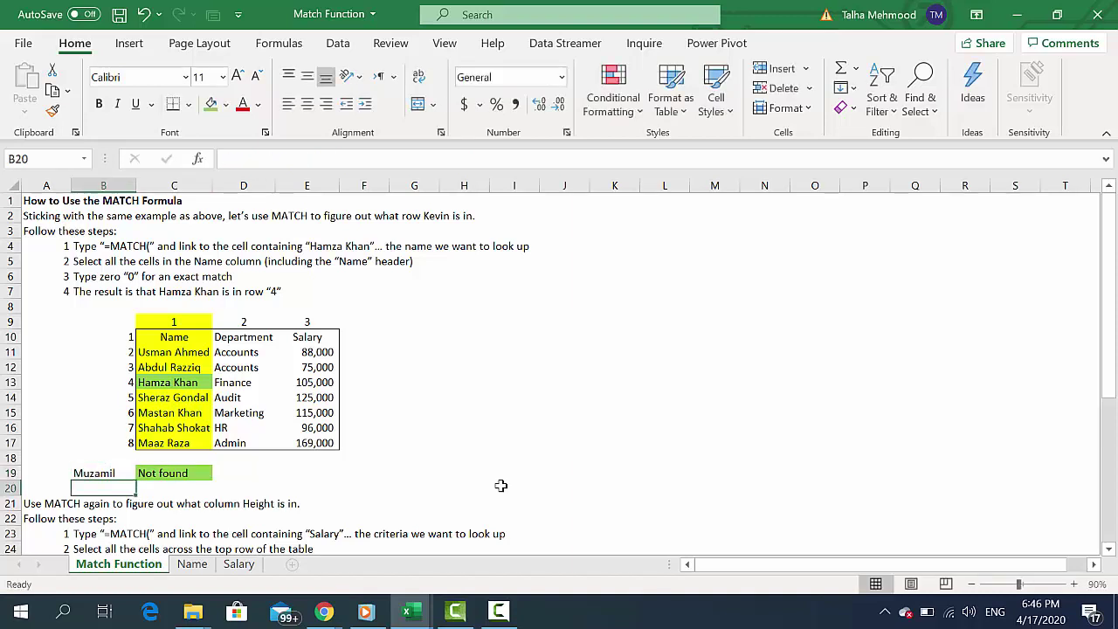
key("Up")
type("S")
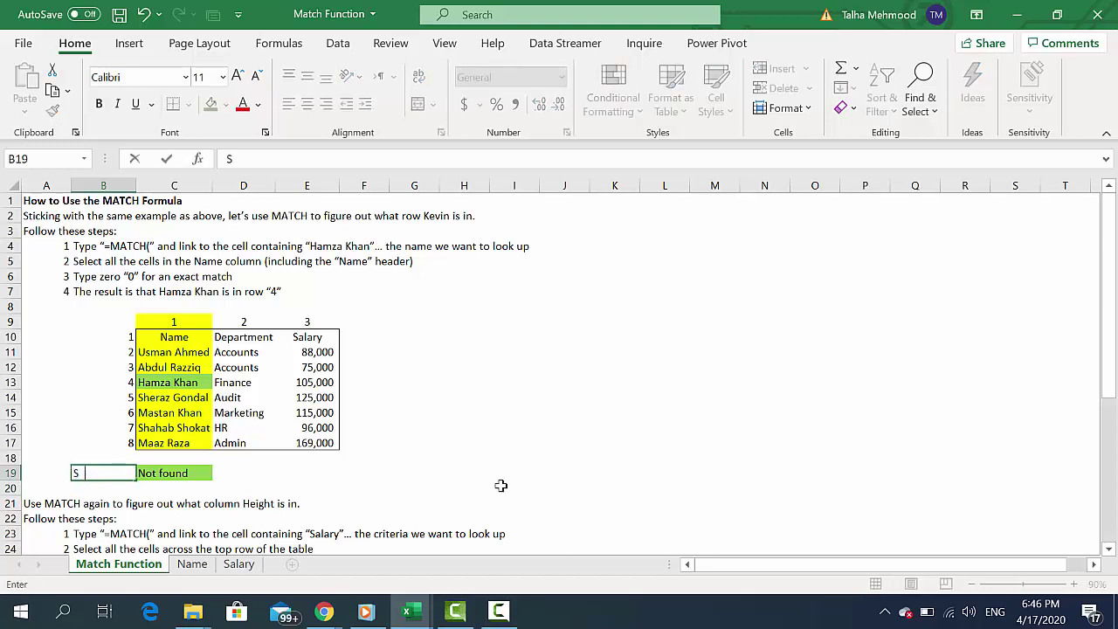
type("heraz G")
type("ondal")
key("ctrl+Return")
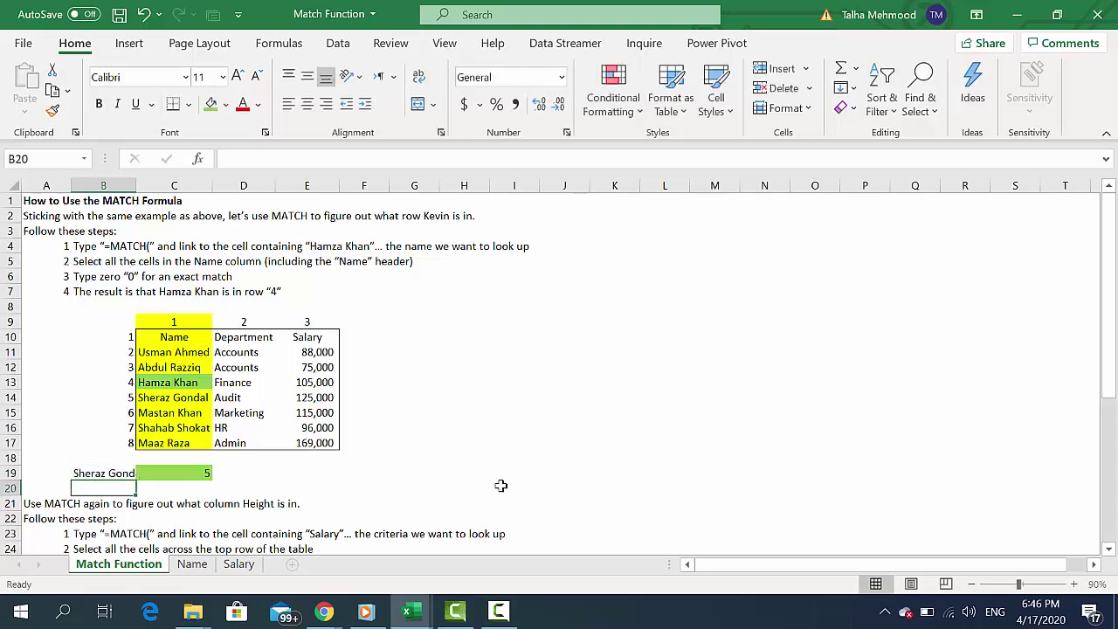
- AutoFit column B width to the longer name with Alt+H+O+I
key("alt")
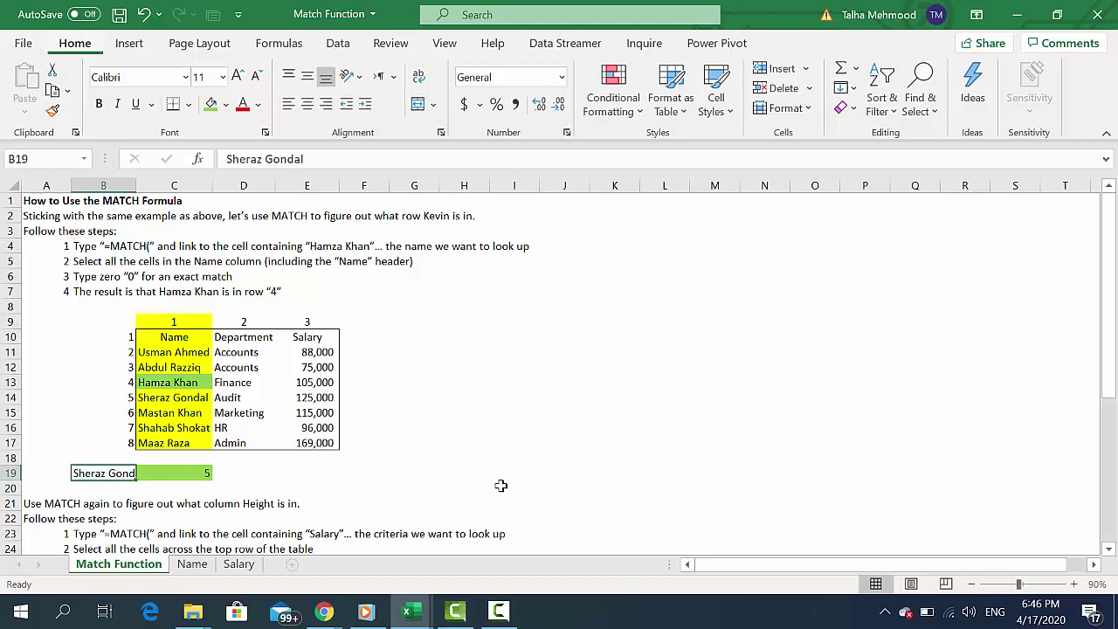
key("h")
key("o")
key("i")
- Compare the matching name's row in the table against the C19 result of 5
key("Up")
key("Up")
key("Up")
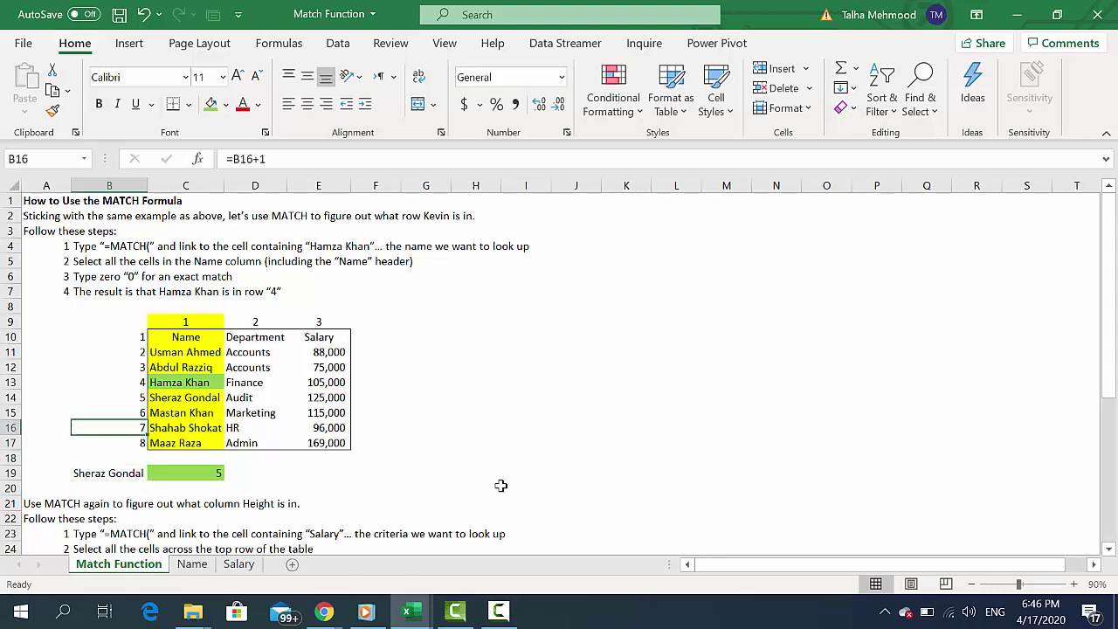
key("Up")
key("Up")
key("Right")
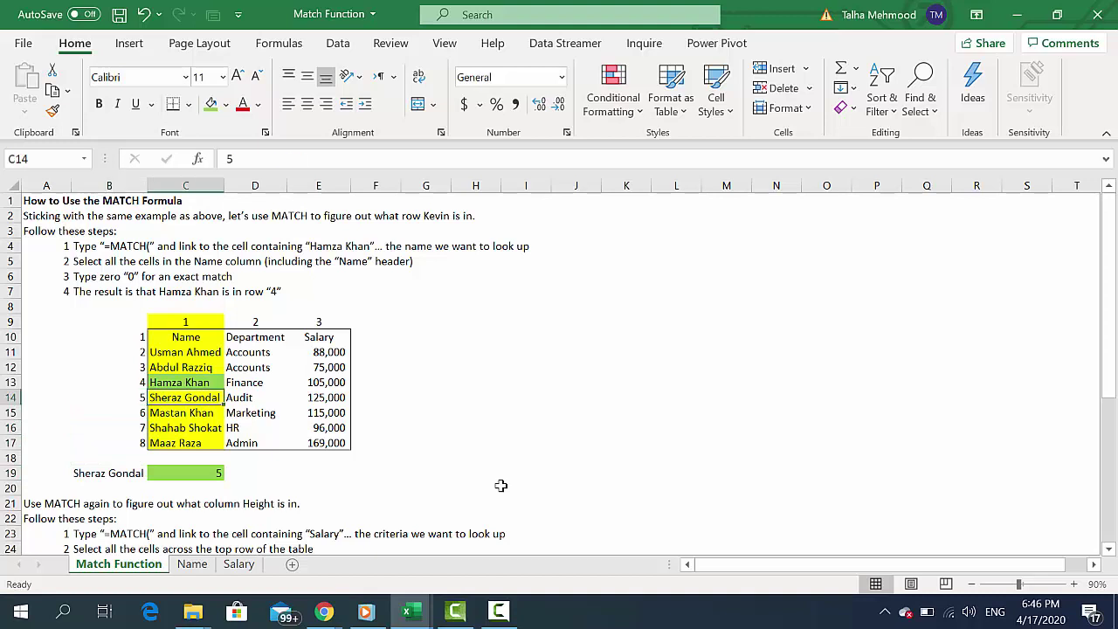
key("Left")
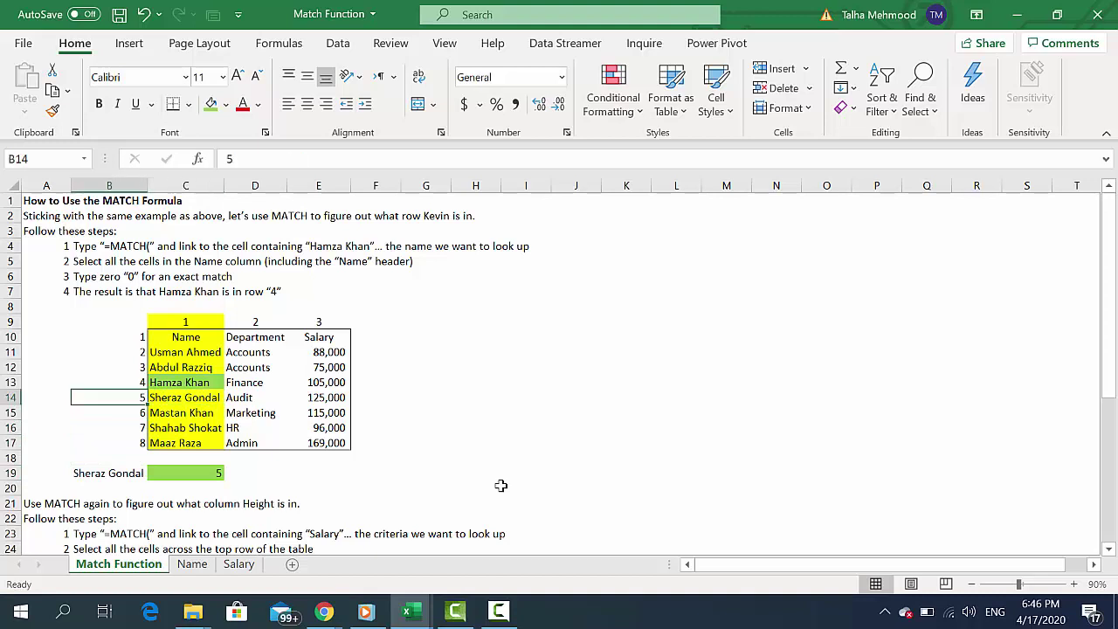
key("Down")
key("Down")
key("Down")
key("Down")
key("Up")
key("Right")
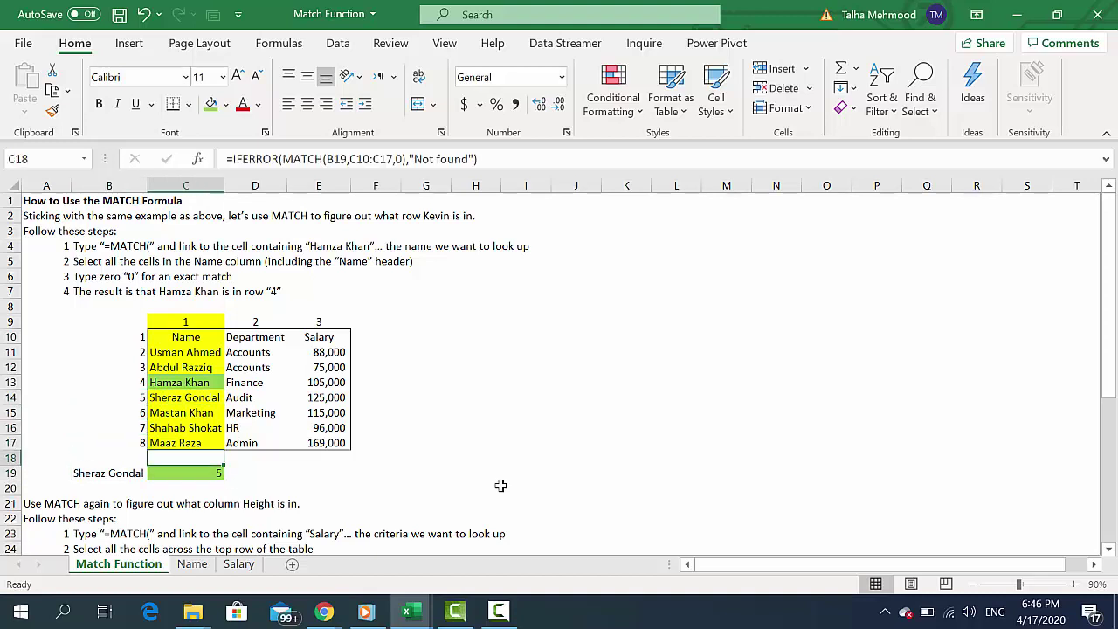
key("Down")
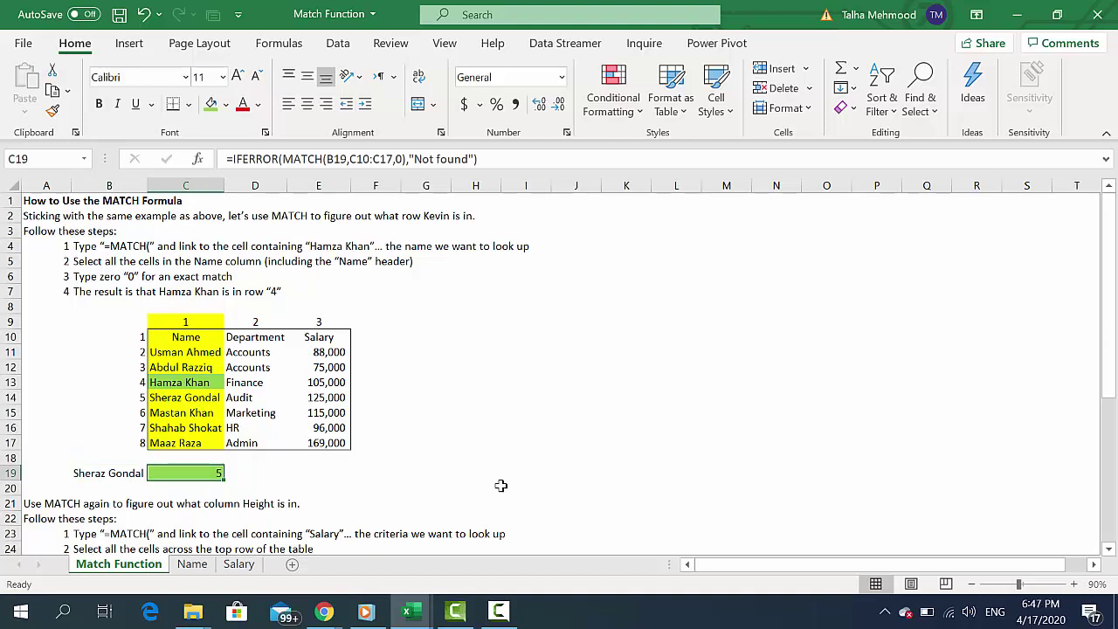
key("Up")
key("Up")
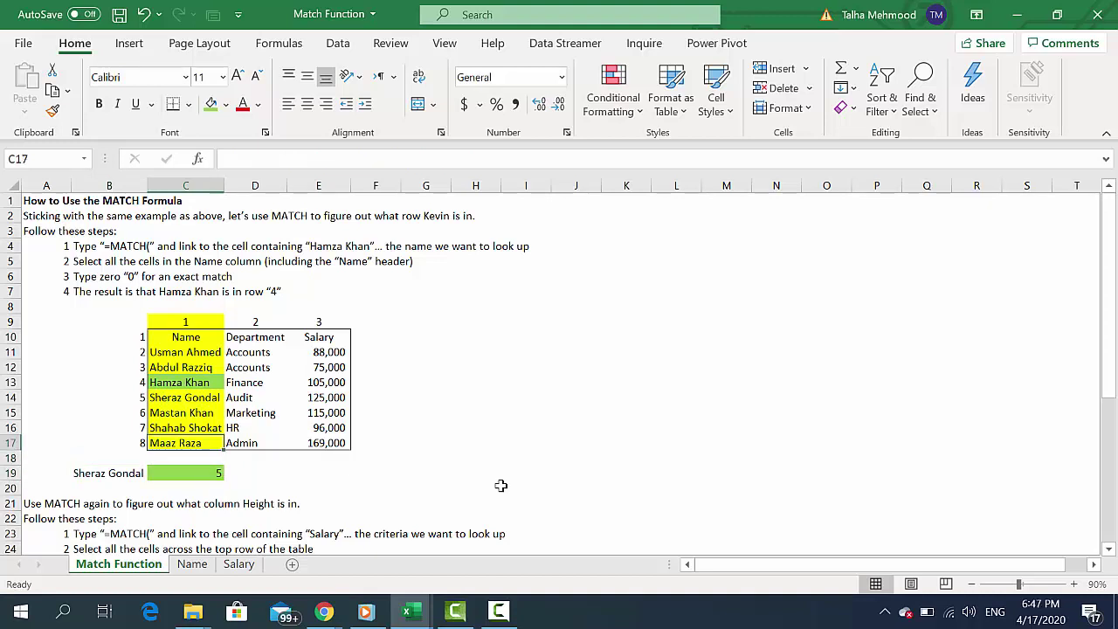
key("Up")
key("Up")
key("Up")
key("Down")
key("Down")
key("Down")
key("Down")
key("Down")
key("Down")
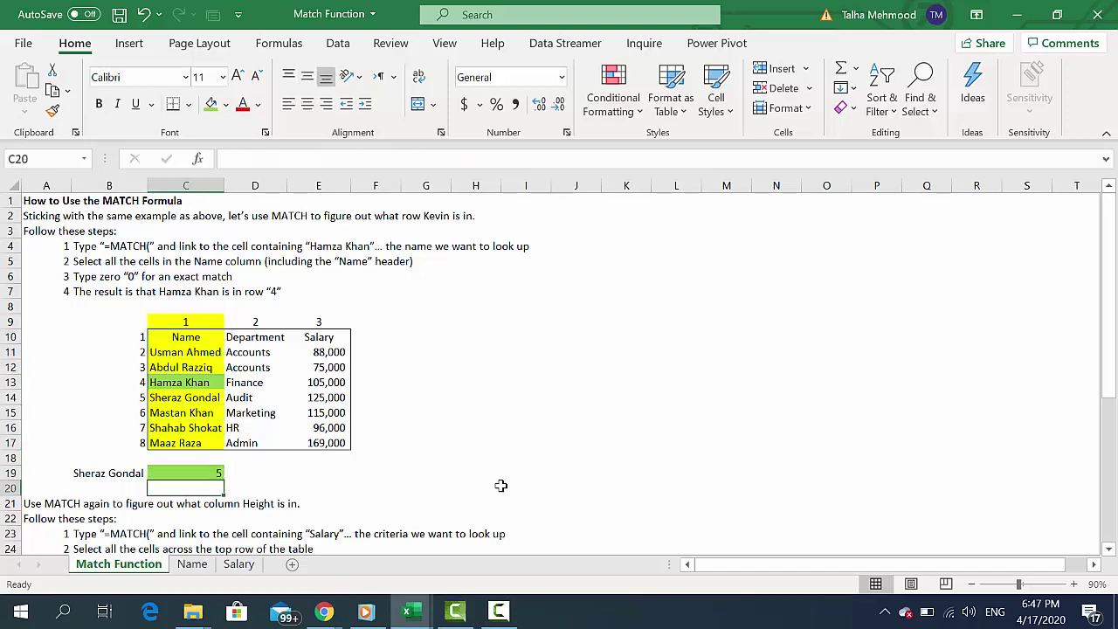
key("Down")
- Move down to the Salary result C39, then select the second table from its Name header
key("Down")
key("Down")
key("Down")
key("Down")
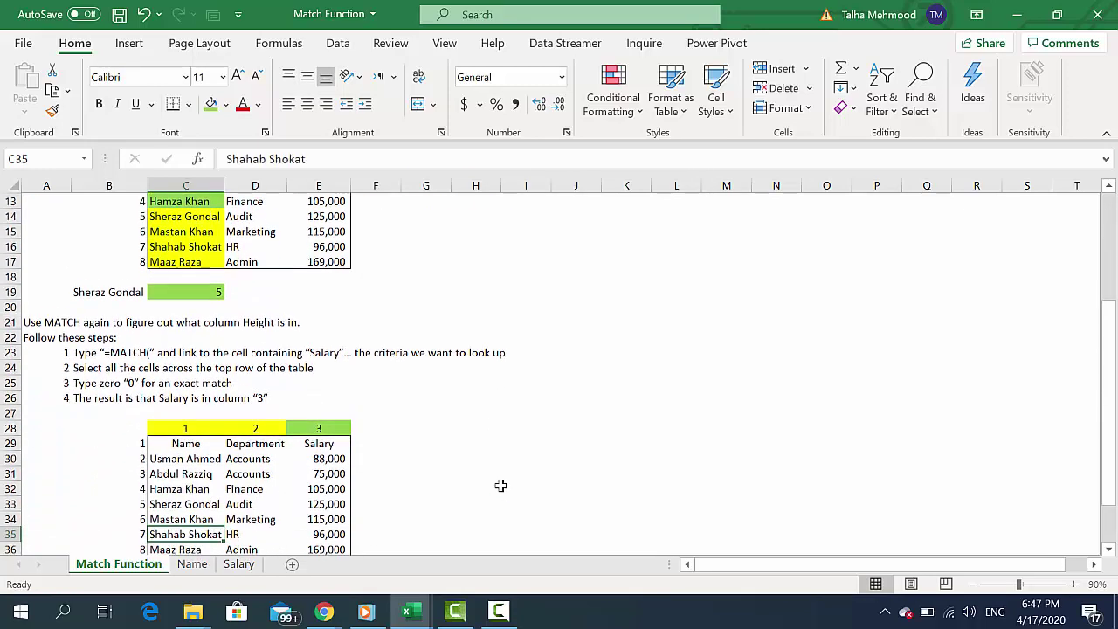
key("Down")
key("Down")
key("Down")
key("Down")
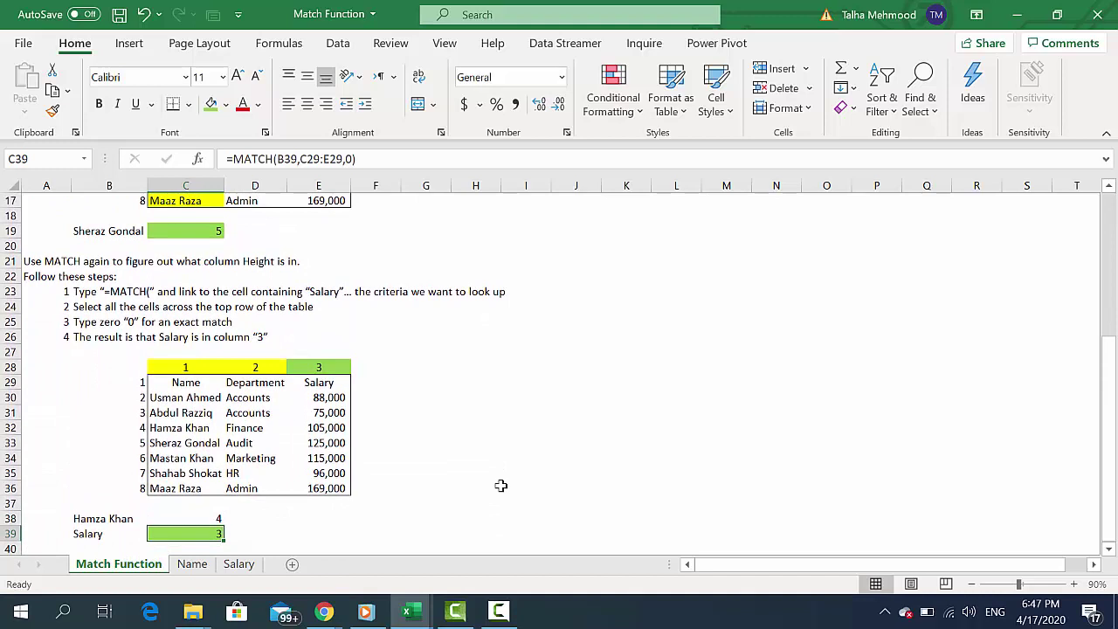
key("Down")
key("Up")
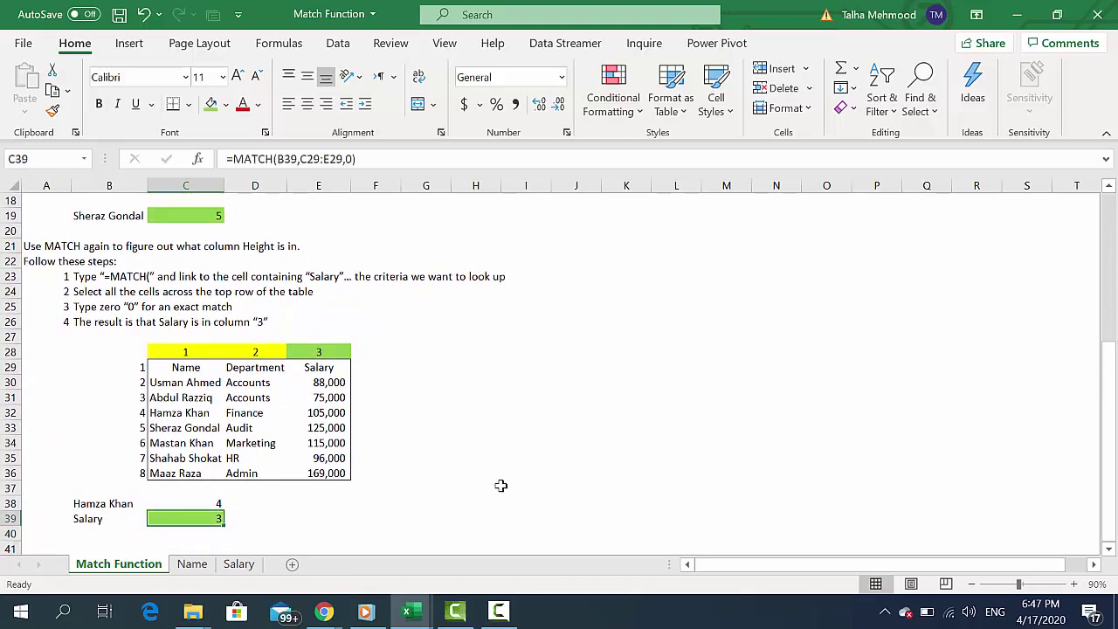
key("Up")
key("Up")
key("Up")
key("Up")
key("Up")
key("Up")
key("Up")
key("Up")
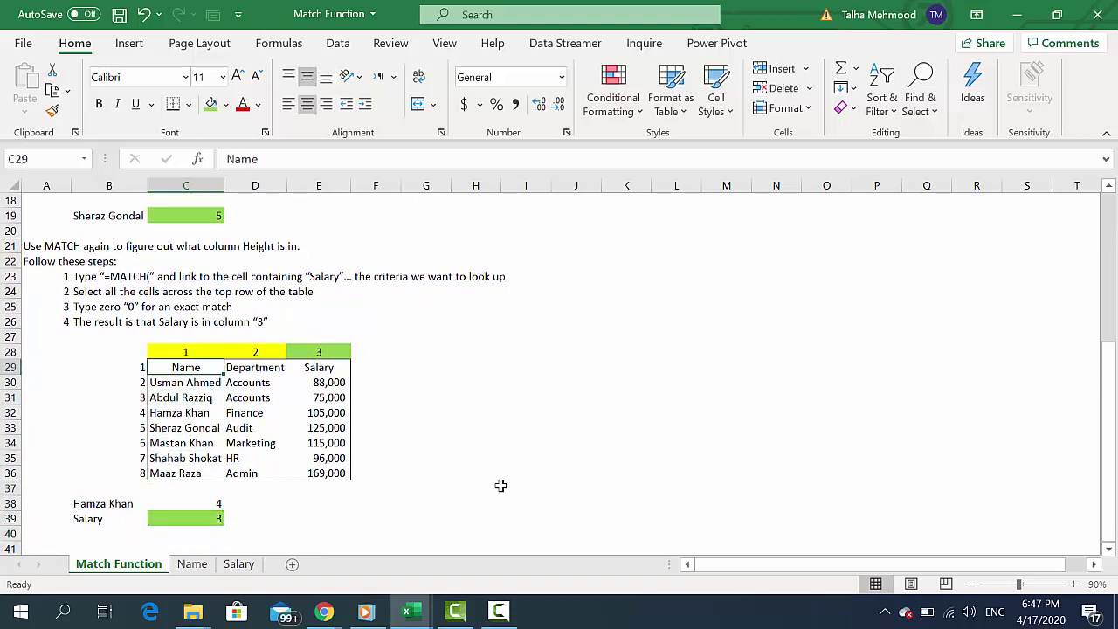
key("Right")
key("Left")
key("Right")
key("Left")
key("shift+Down")
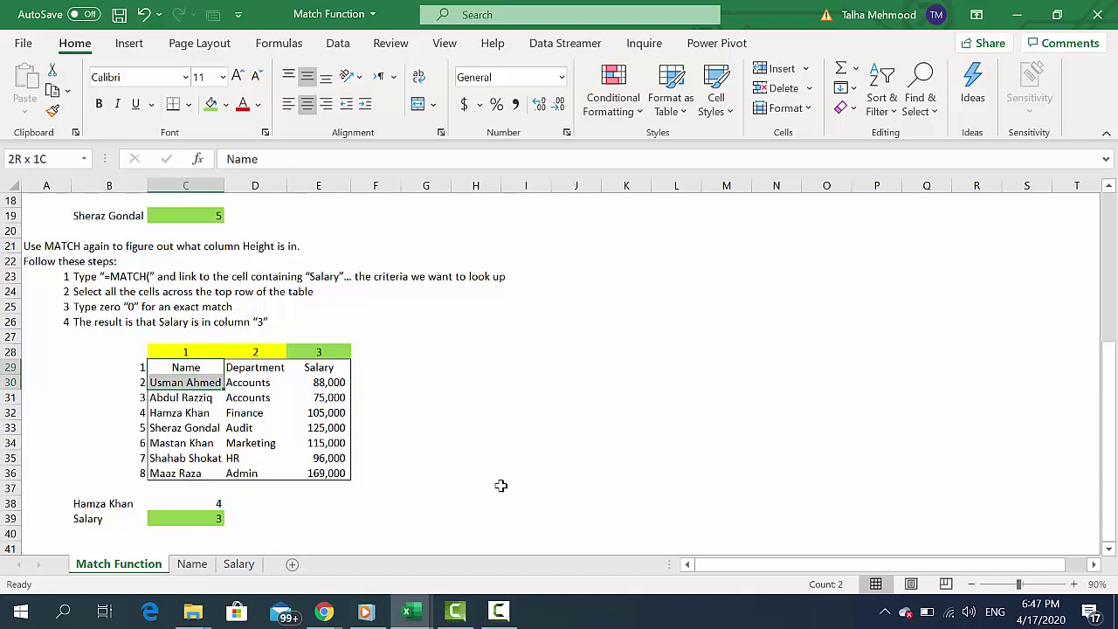
key("shift+Down")
key("shift+Down")
key("shift+Down")
key("shift+Down")
key("shift+Down")
key("shift+Right")
key("shift+Right")
key("Left")
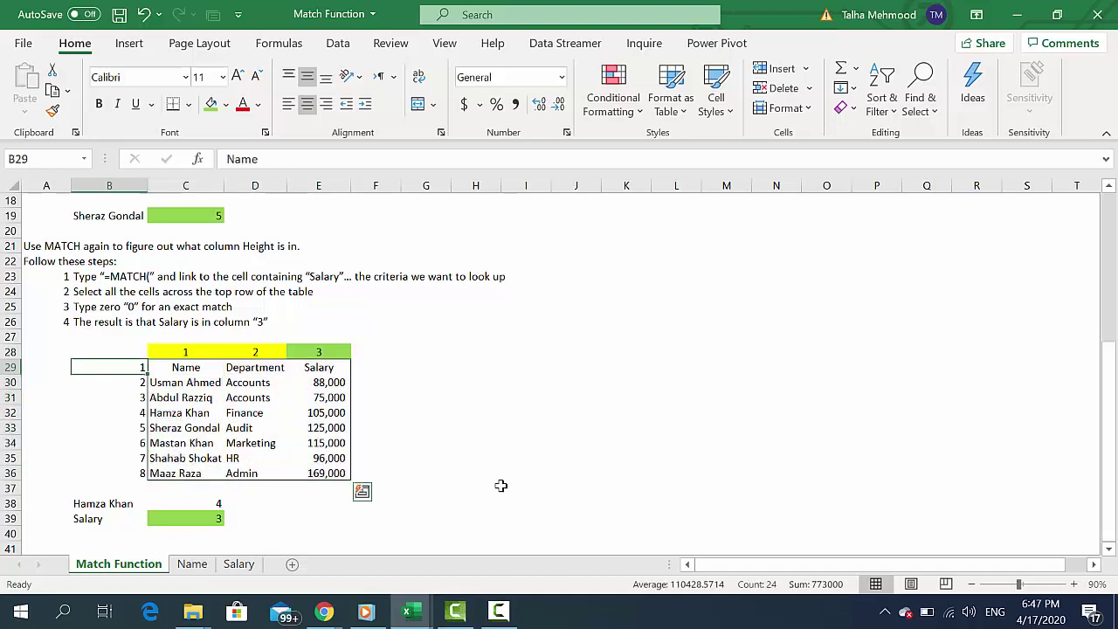
key("Right")
- Check the column numbers above Name, Department and Salary, then return to C39
key("Up")
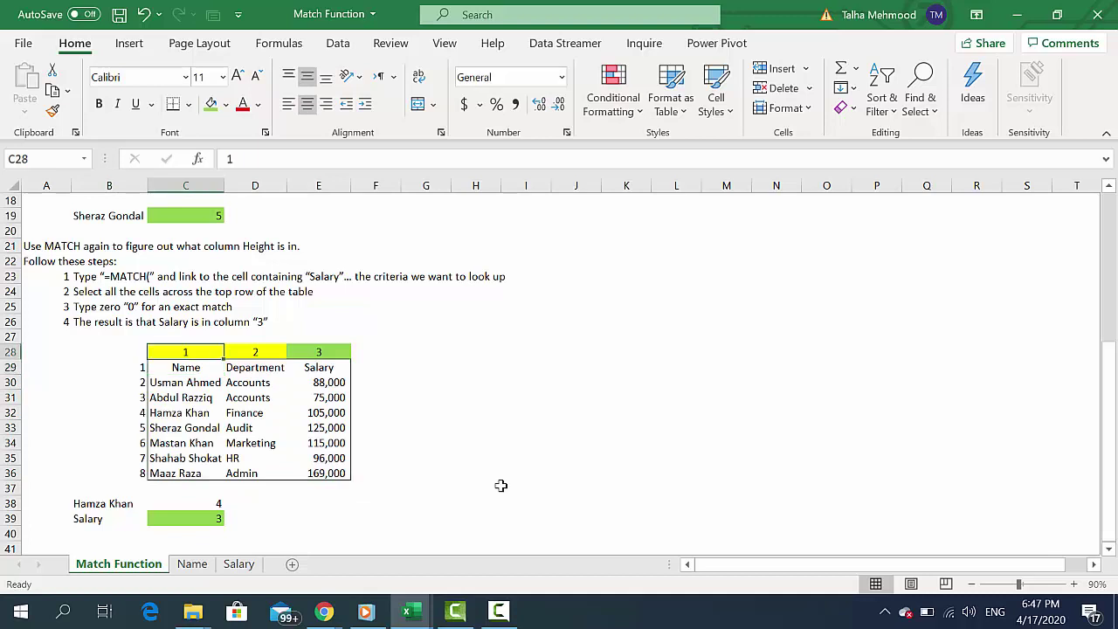
key("Down")
key("Up")
key("Down")
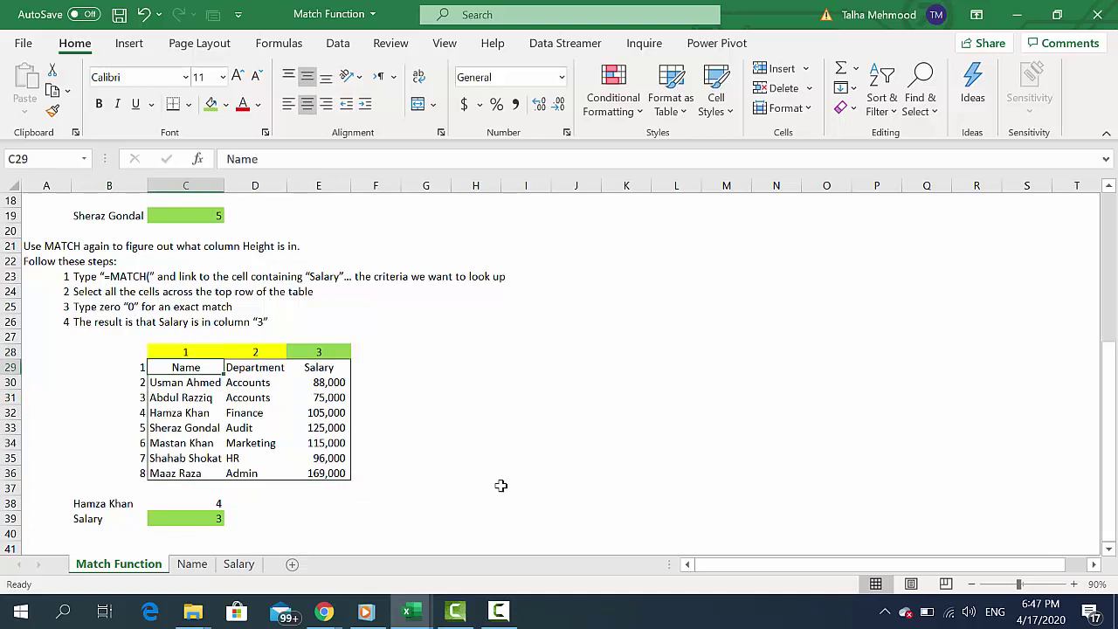
key("Right")
key("Up")
key("Down")
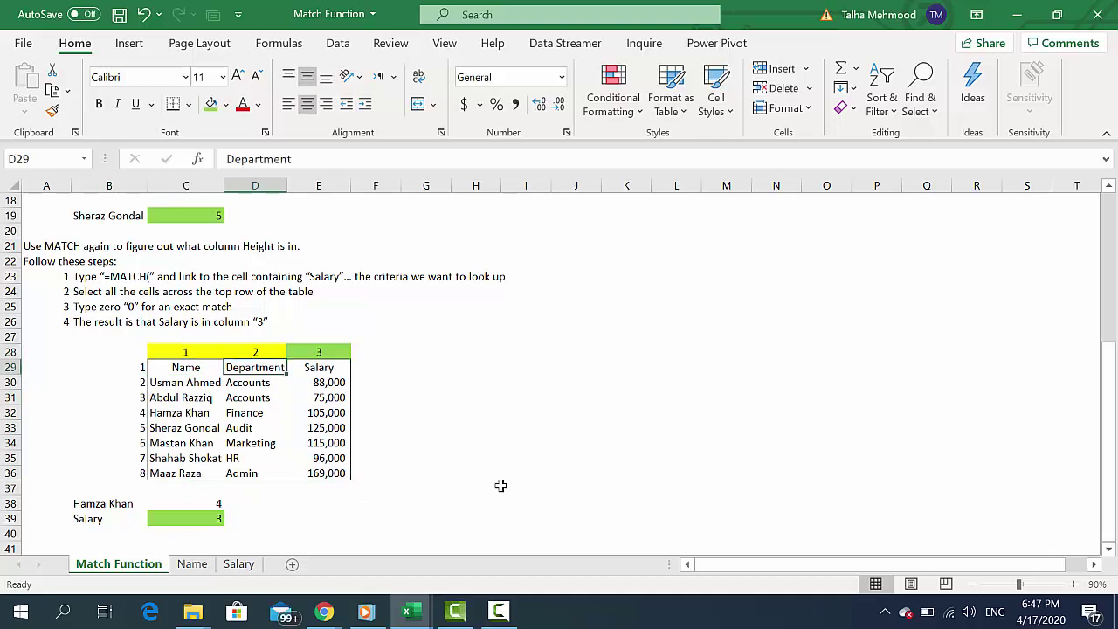
key("Right")
key("Up")
key("Down")
key("Down")
key("Down")
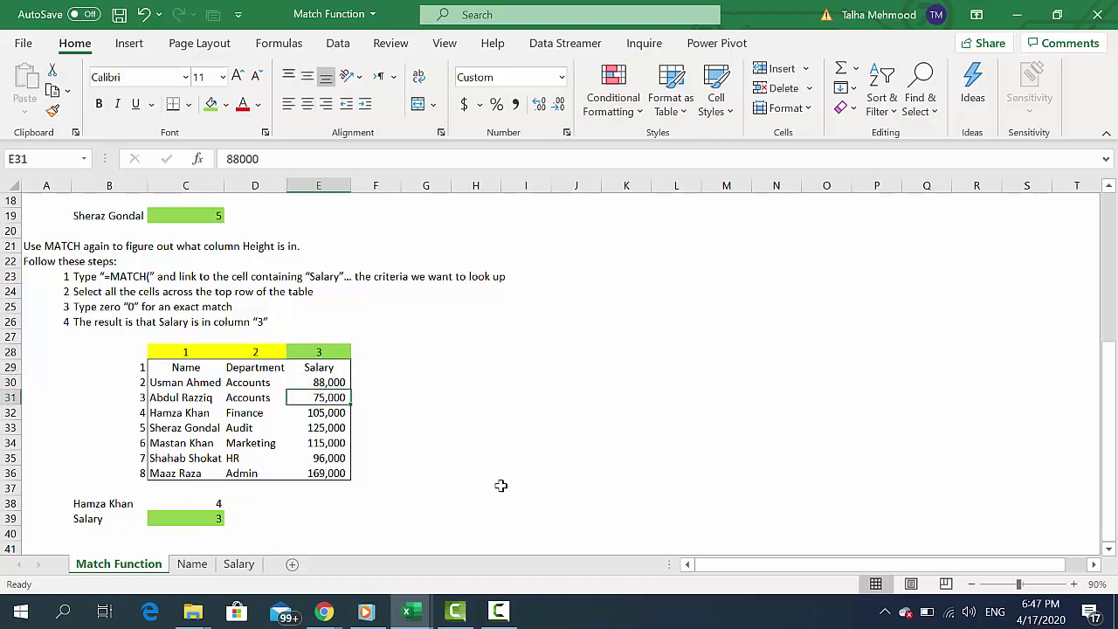
key("Down")
key("Down")
key("Down")
key("Down")
key("Down")
key("Down")
key("Down")
key("Down")
key("Left")
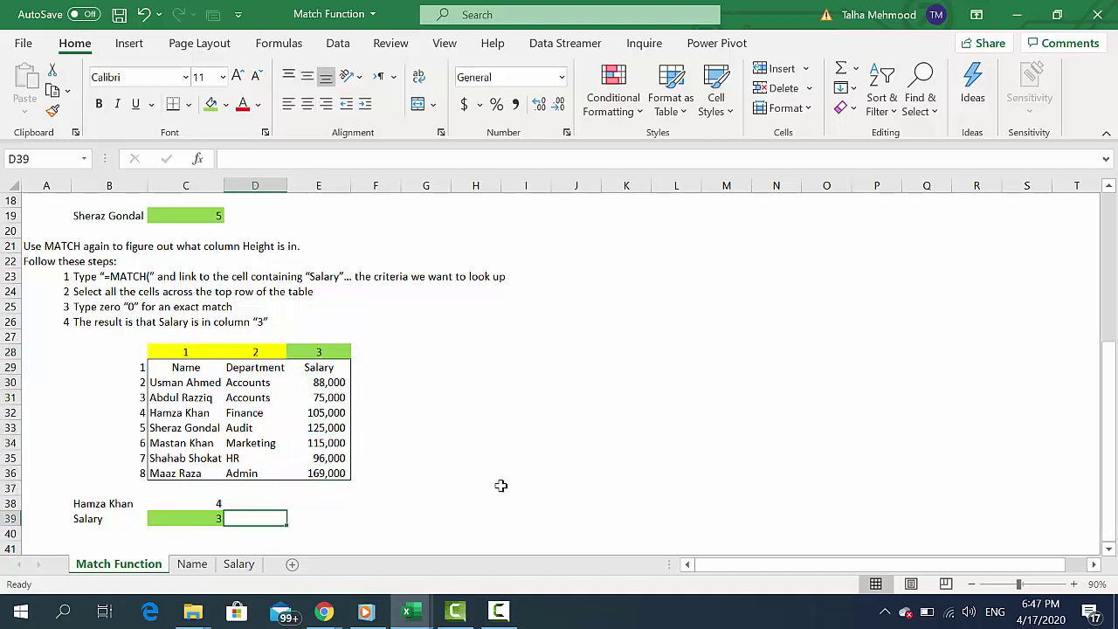
key("Left")
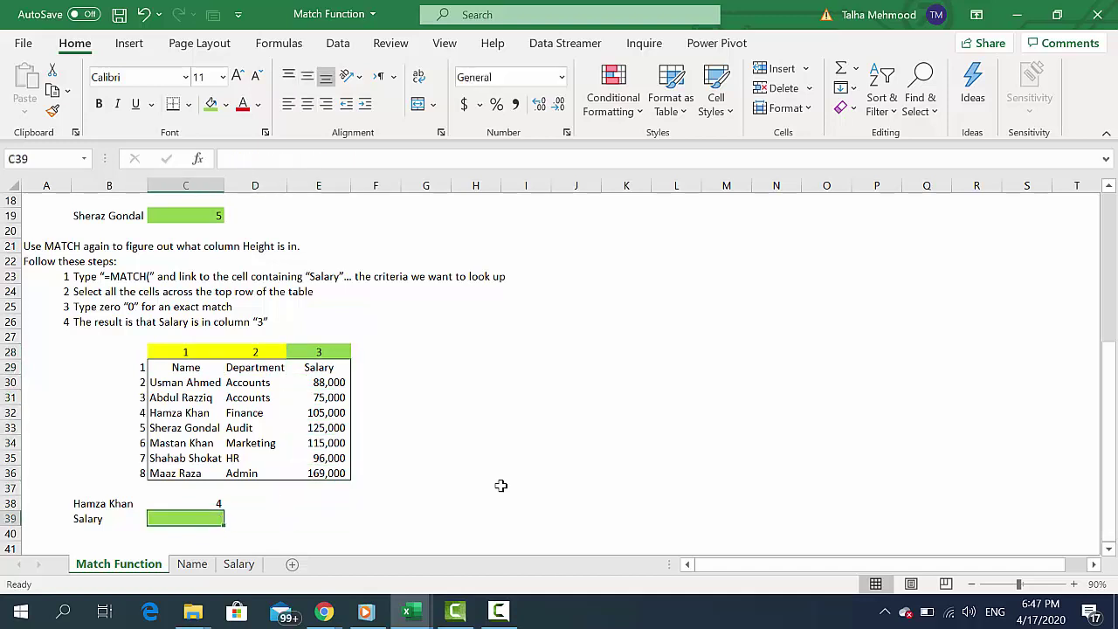
- Enter =MATCH(B39,C29:E29,0) in C39 so it returns 3 for Salary's column
type("=mat")
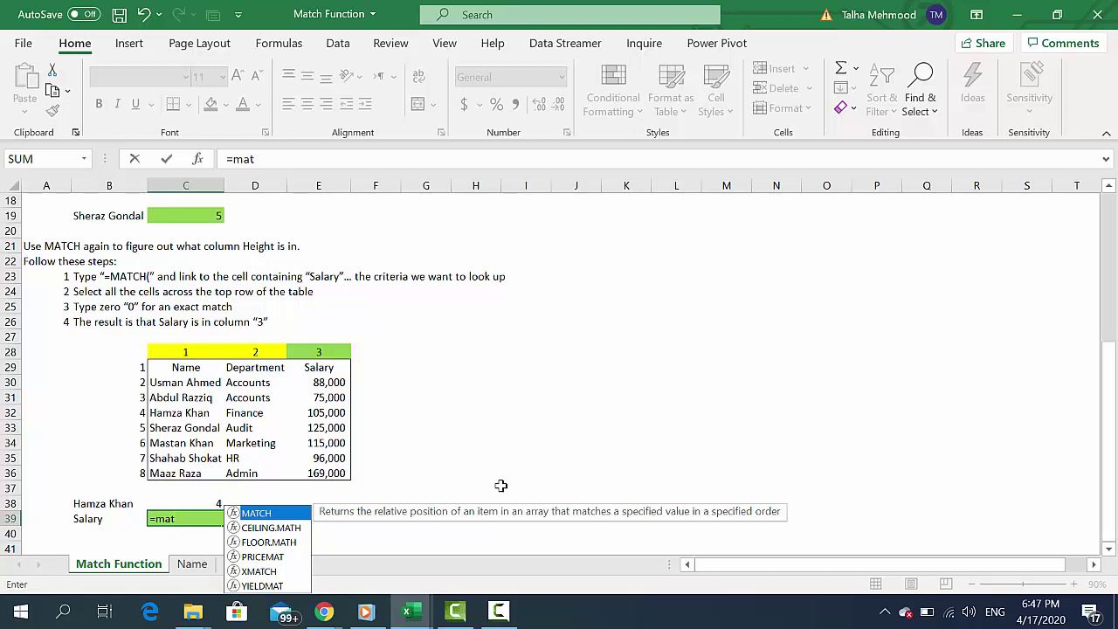
key("Tab")
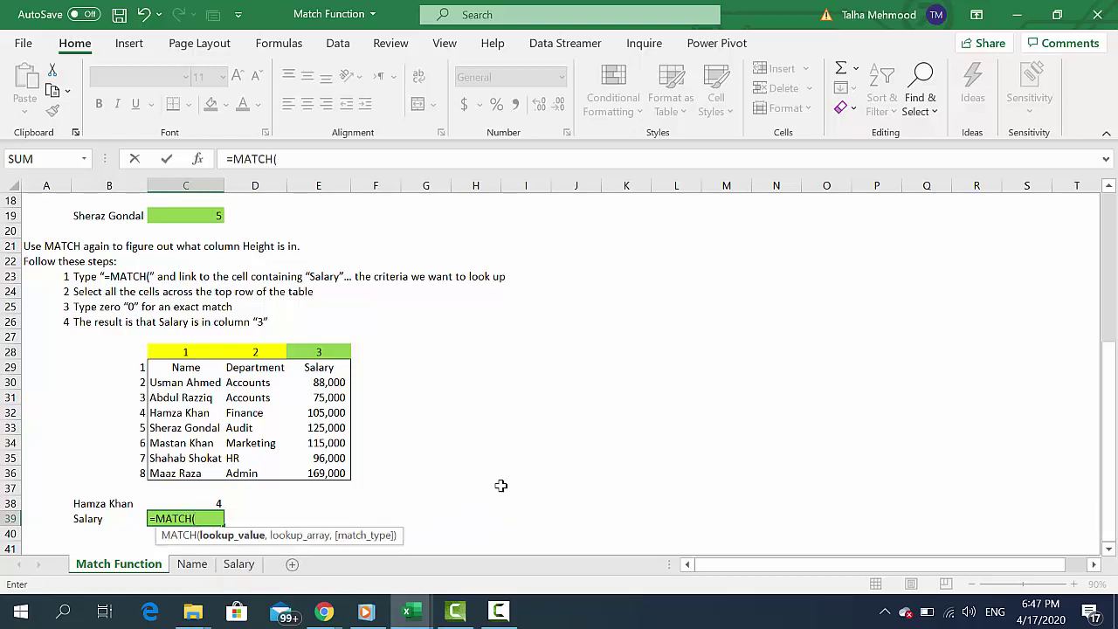
key("Left")
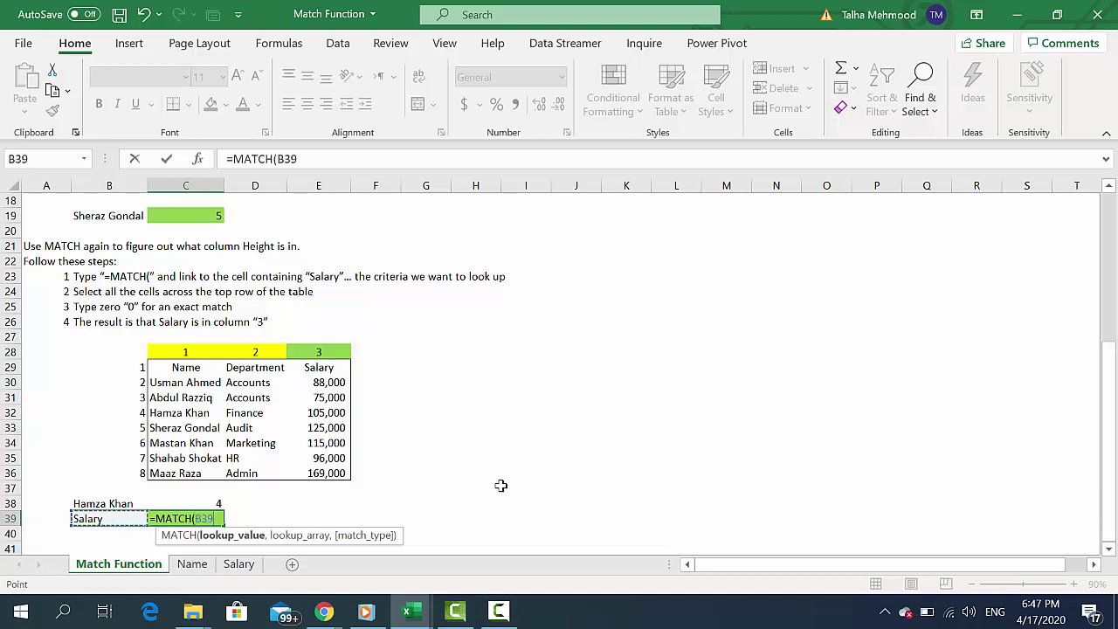
type(",")
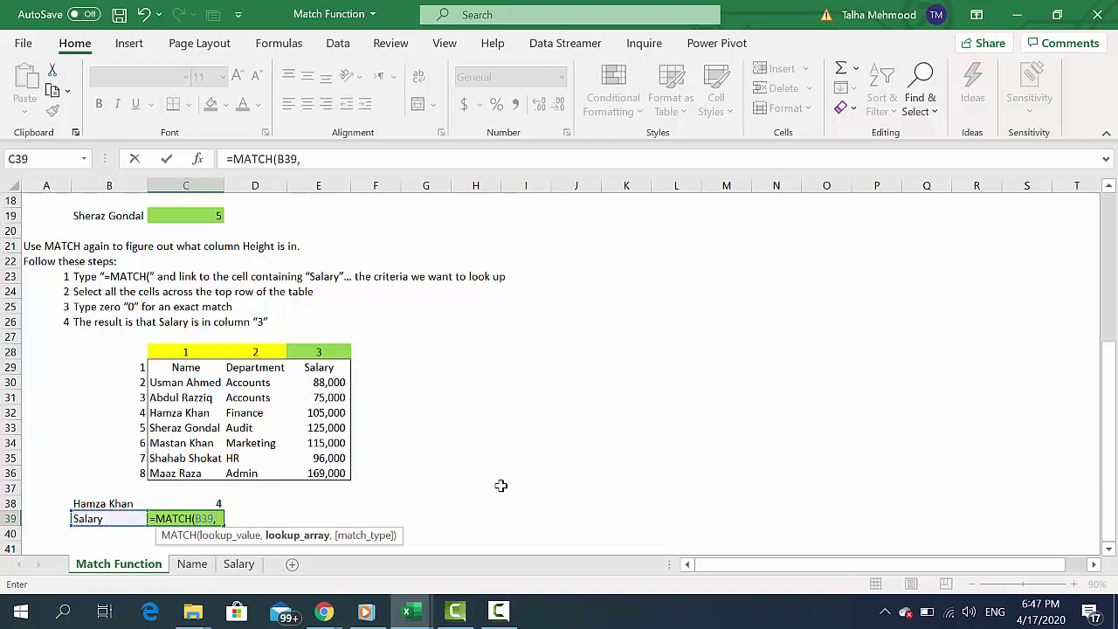
key("Up")
key("Up")
key("Up")
key("Up")
key("Up")
key("Up")
key("Up")
key("Up")
key("Up")
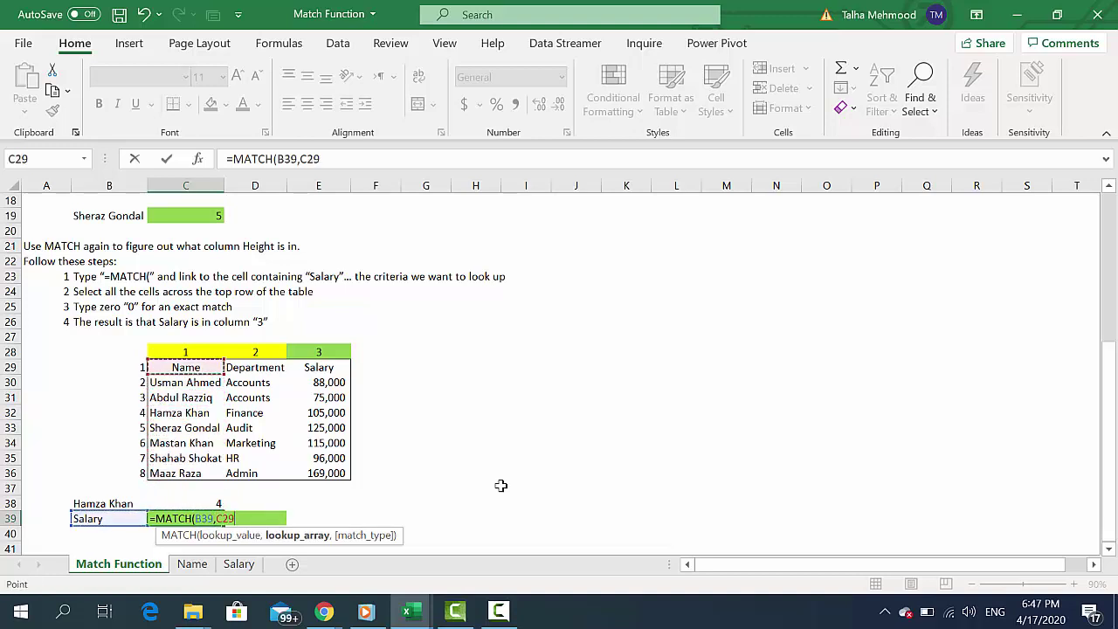
key("shift+Right")
key("shift+Right")
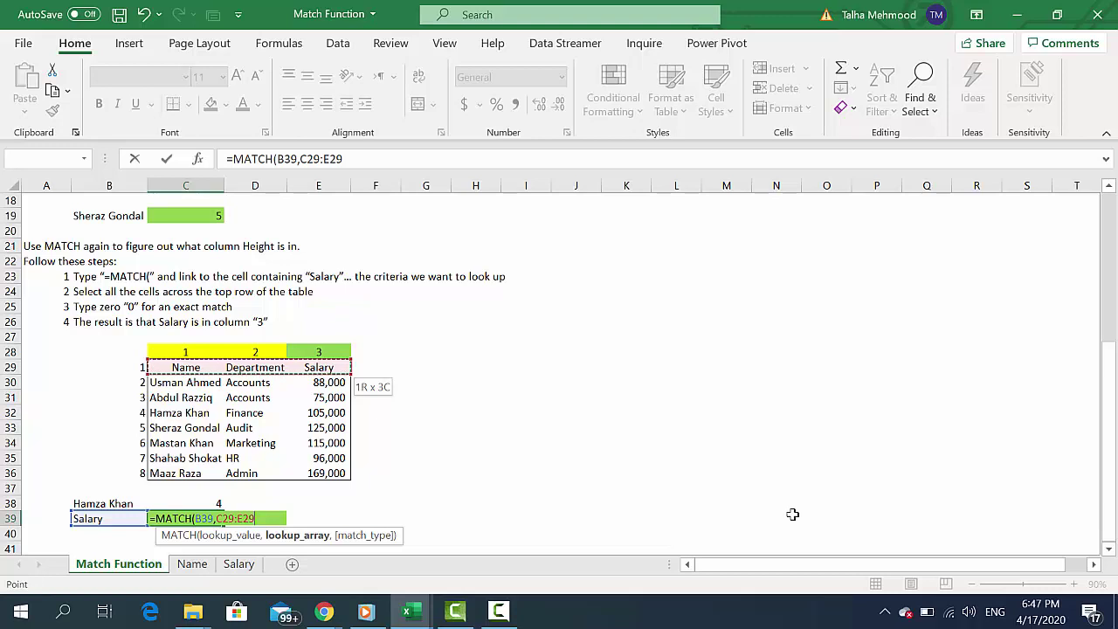
type(",")
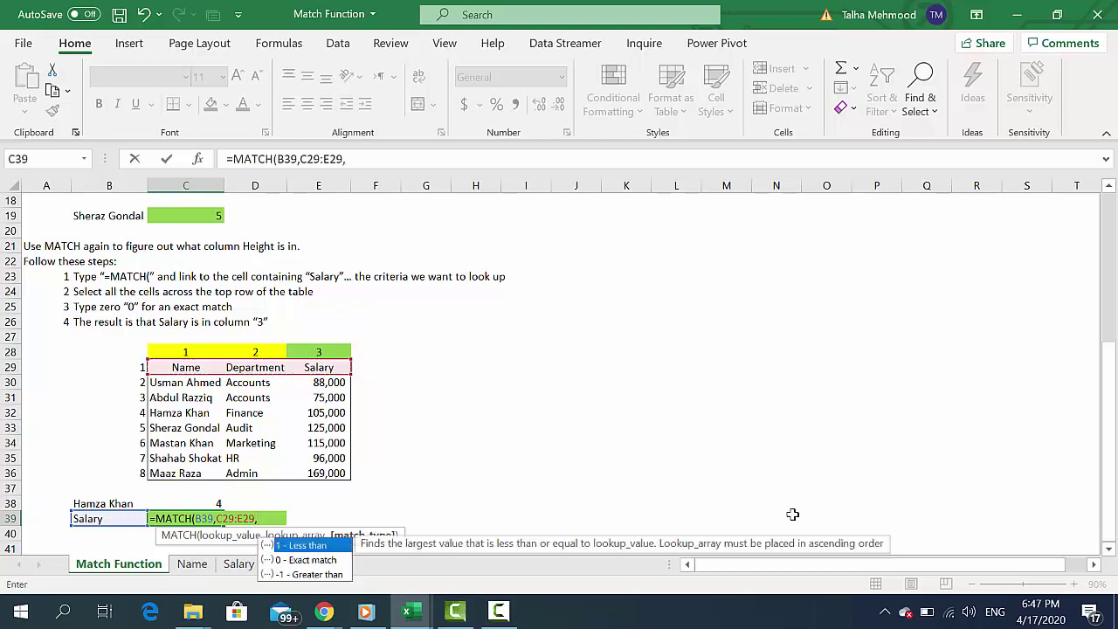
key("Down")
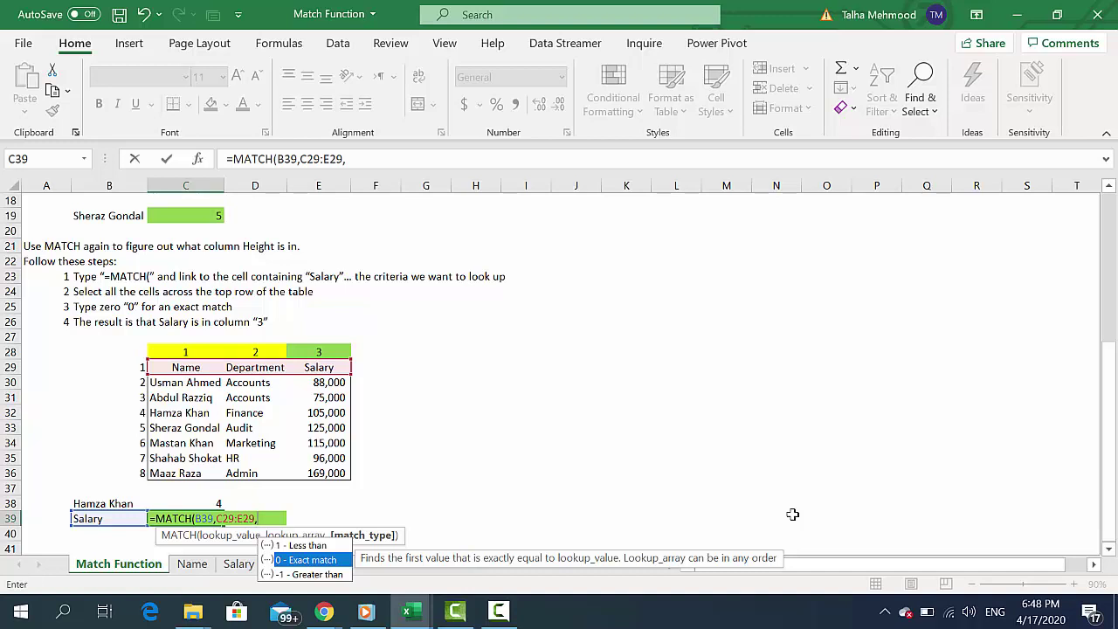
type("0")
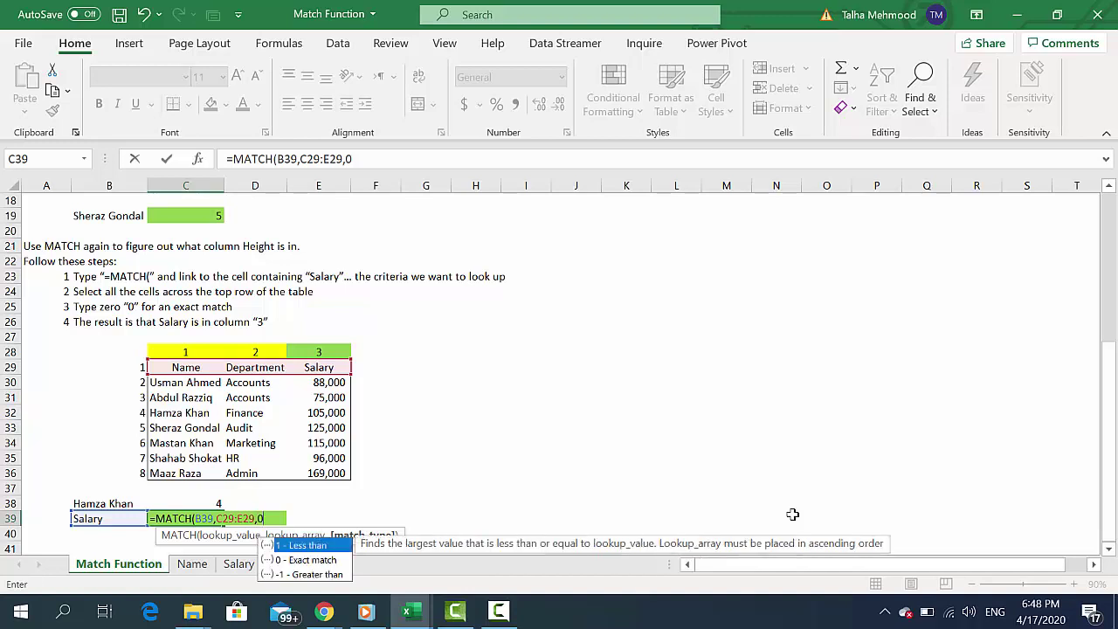
key("Return")
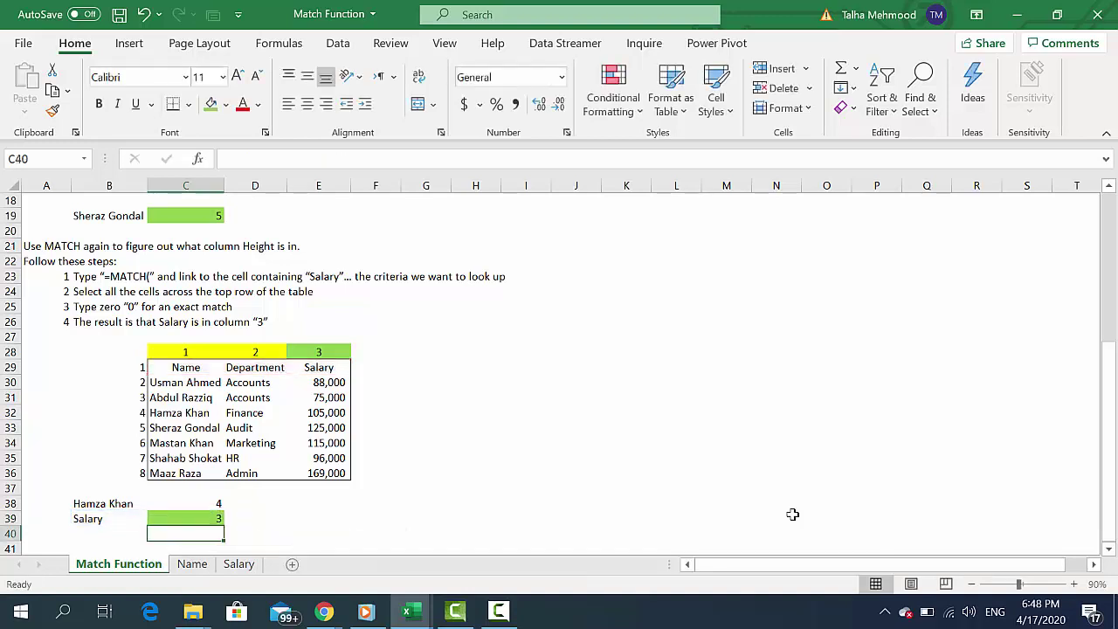
key("Up")
key("Up")
key("Up")
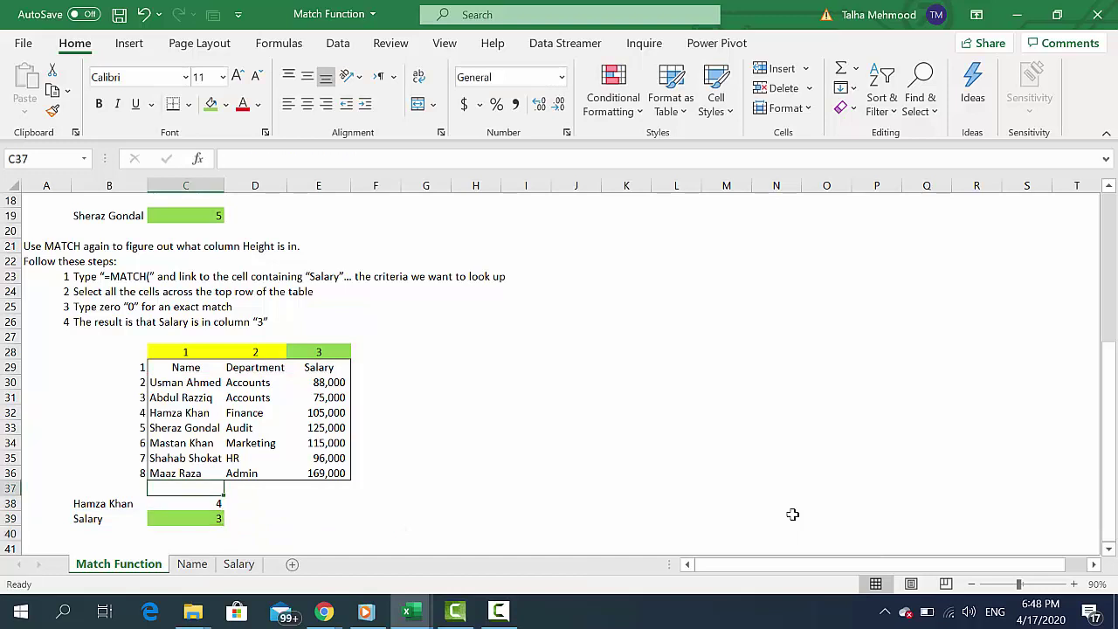
key("Up")
key("Up")
key("Up")
key("Up")
key("Up")
key("shift+Right")
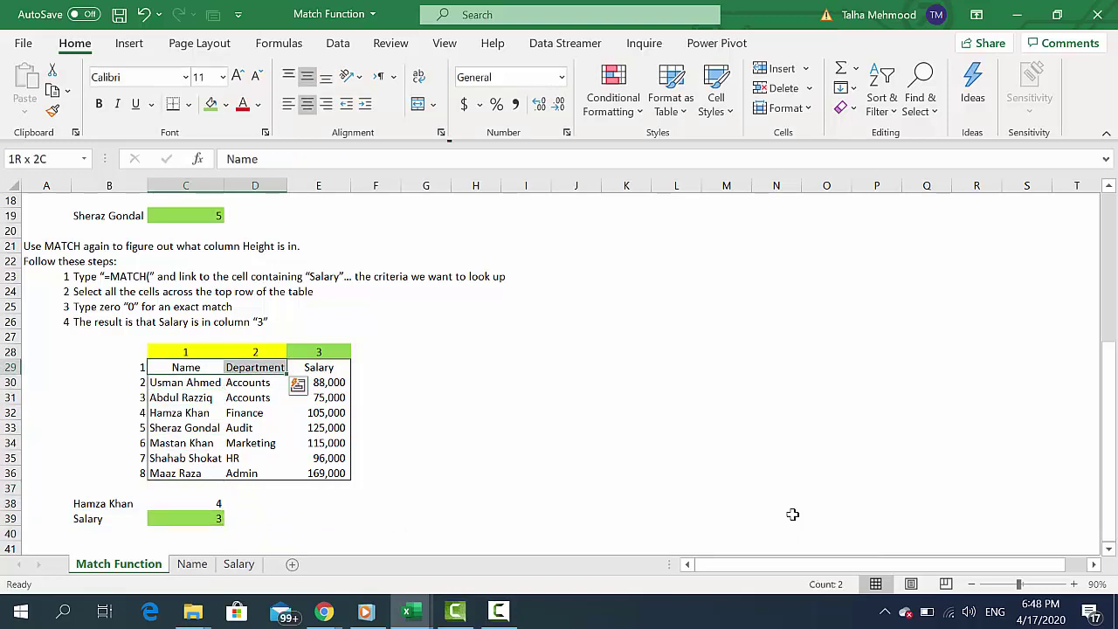
key("shift+Right")
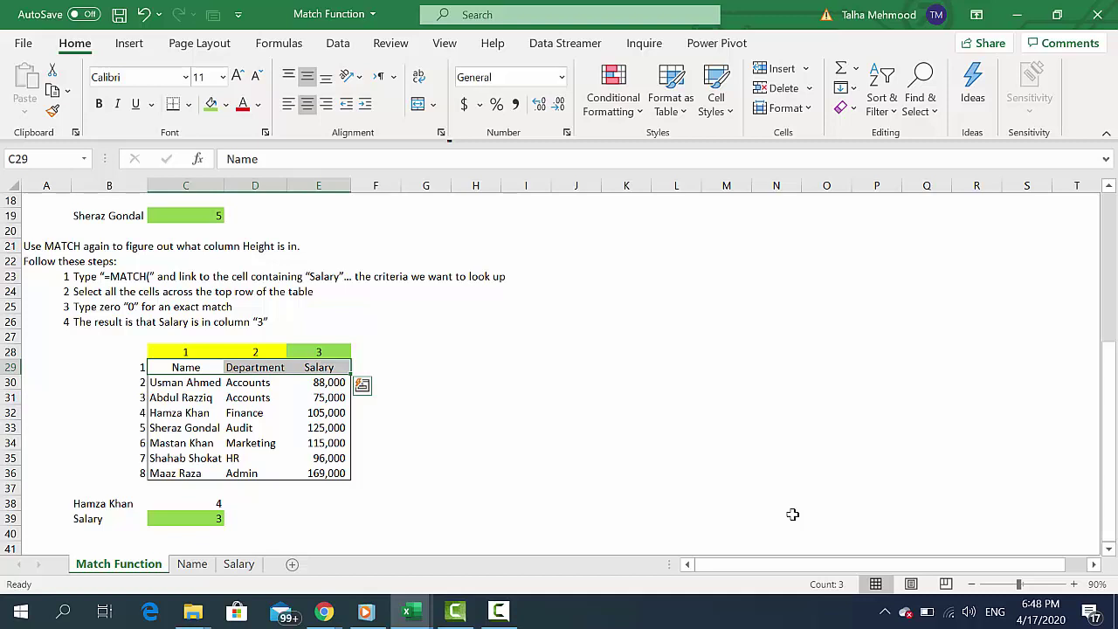
key("Down")
key("Up")
key("shift+Right")
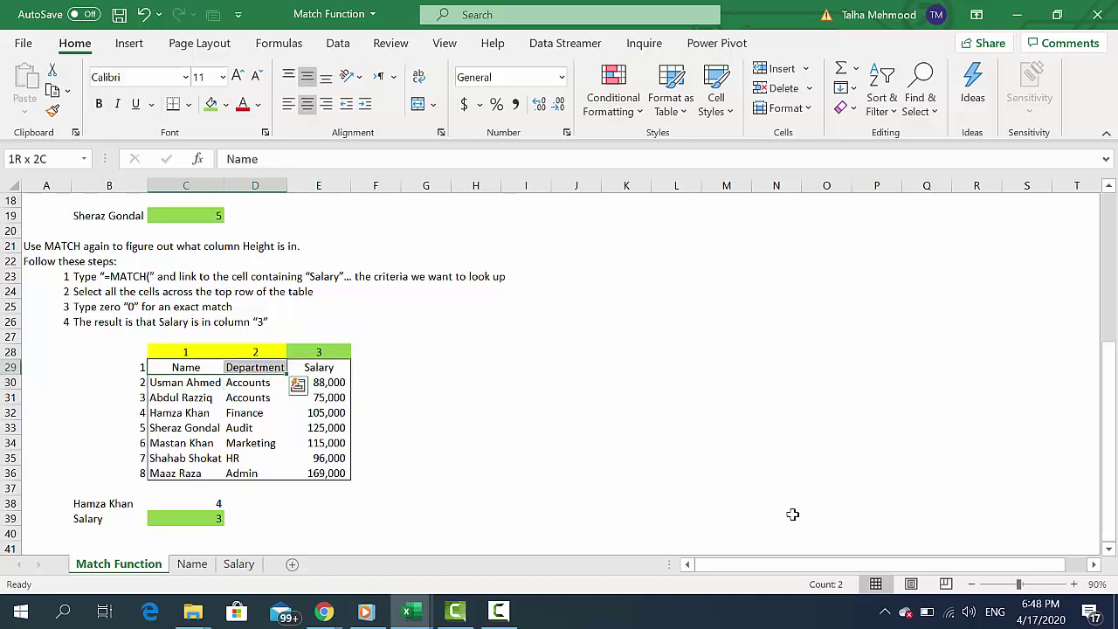
key("shift+Right")
key("Down")
key("Down")
key("Down")
key("Down")
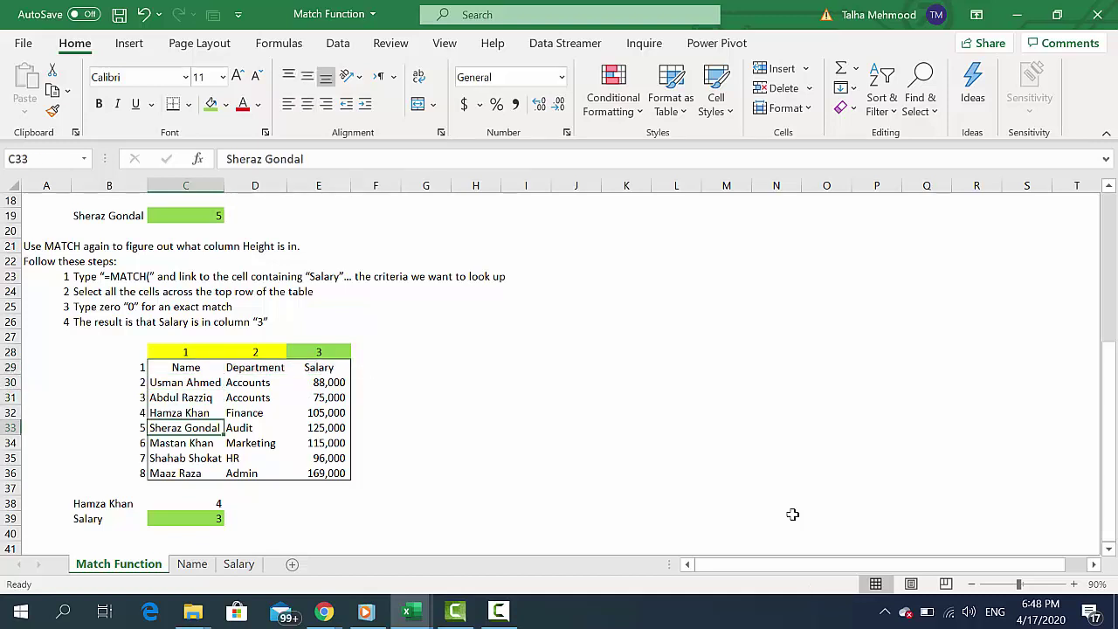
key("Up")
key("Up")
key("Up")
key("Up")
key("Up")
key("Up")
key("Up")
key("Up")
key("Up")
key("Up")
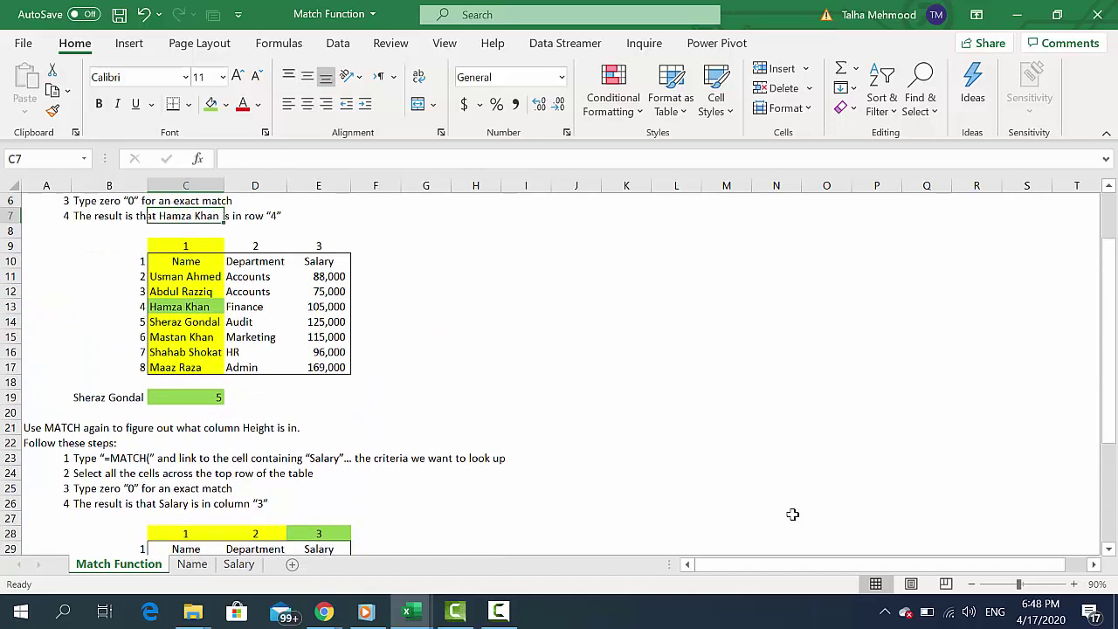
key("Down")
key("Down")
key("Down")
key("shift+Down")
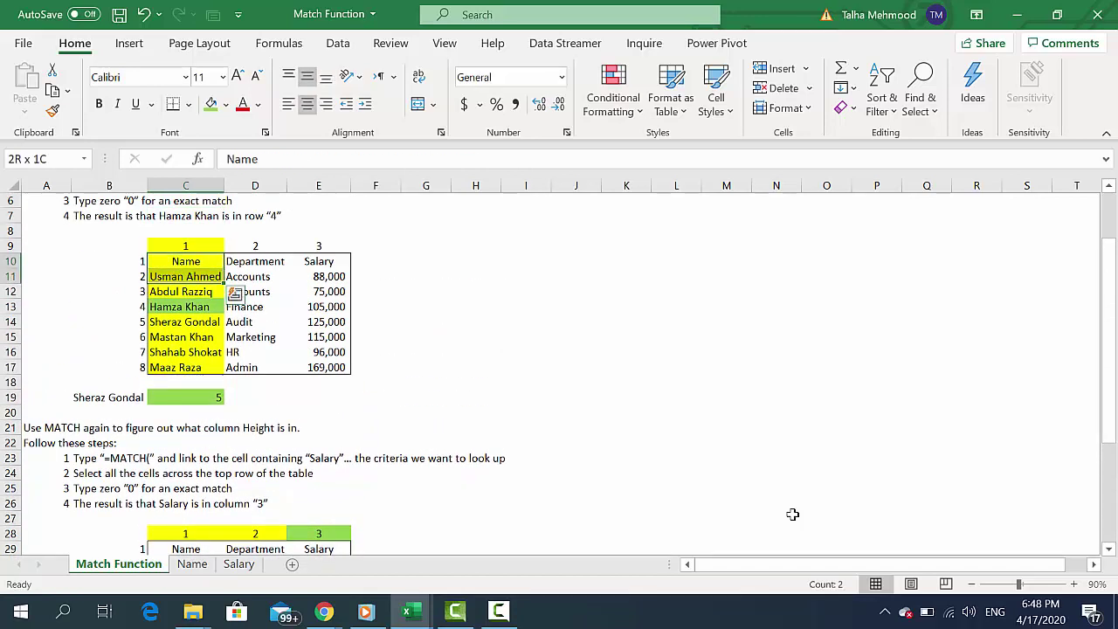
key("shift+Down")
key("shift+Down")
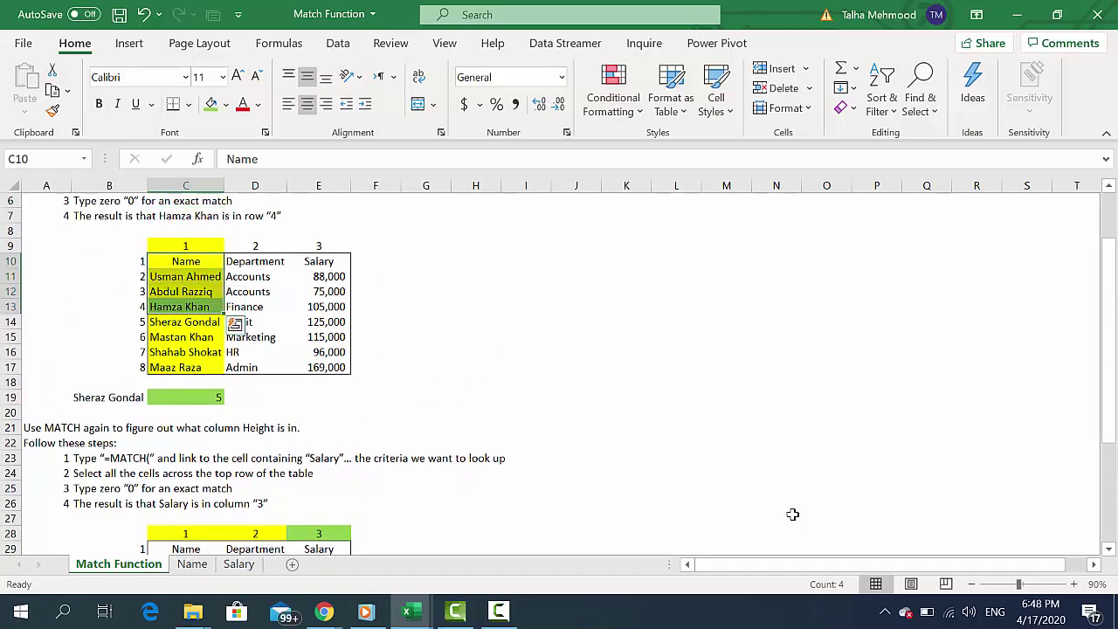
key("Down")
key("Down")
key("Down")
key("Down")
key("Left")
key("Down")
key("Down")
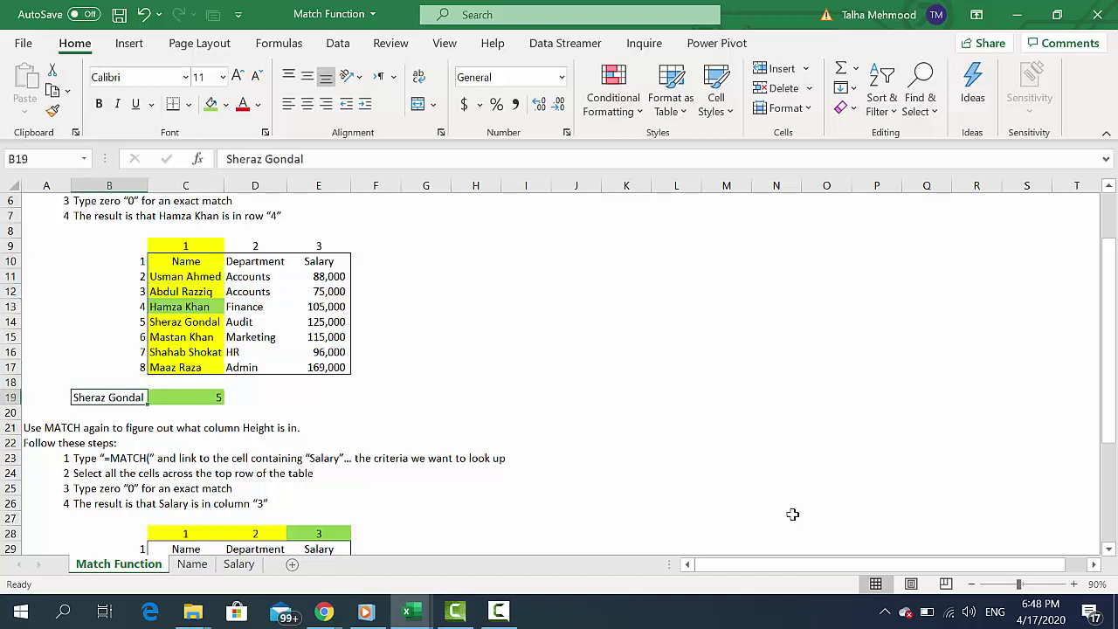
type("Hamza Kh")
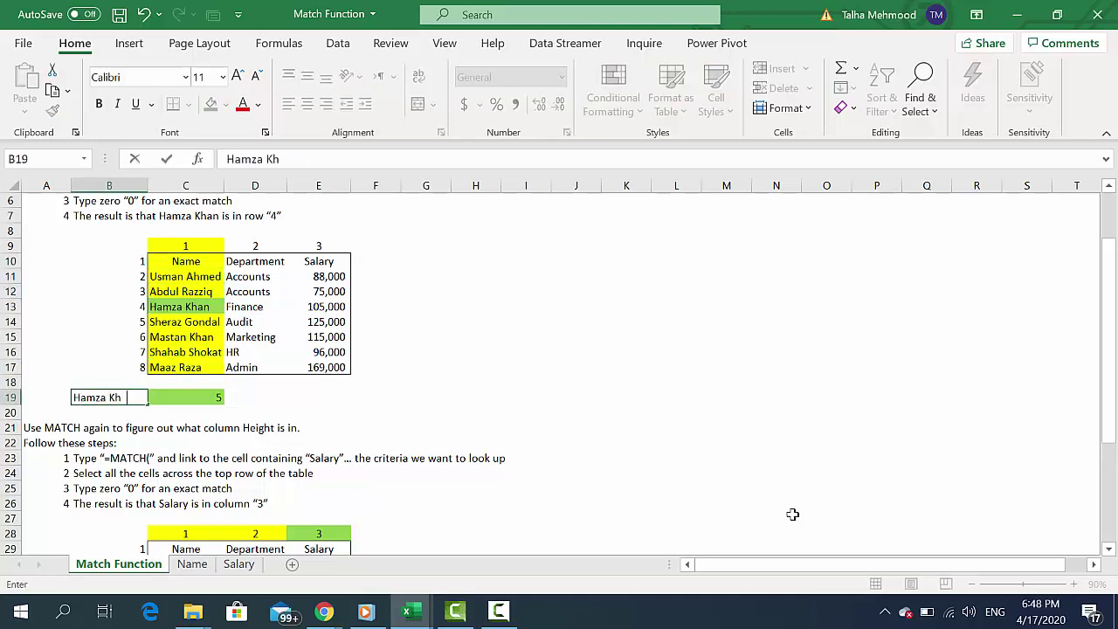
type("an")
key("Return")
- Check the Salary MATCH result in C39, which still shows 3
key("Down")
key("Down")
key("Down")
key("Down")
key("Down")
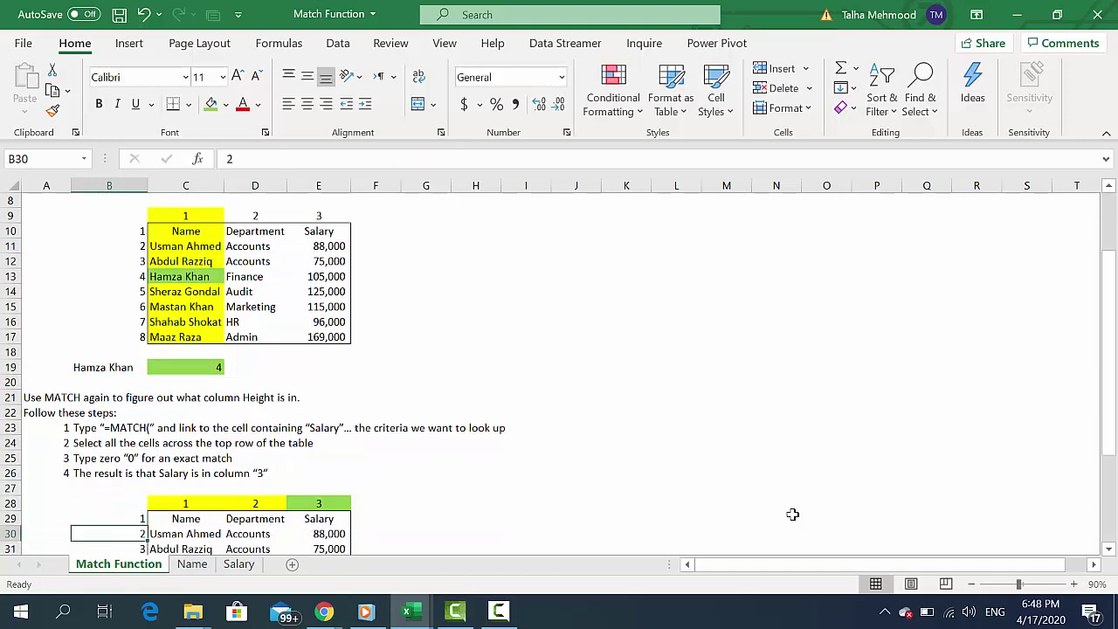
key("Right")
key("Down")
key("Down")
key("Down")
key("Down")
key("Down")
key("Down")
key("Up")
key("Up")
key("Up")
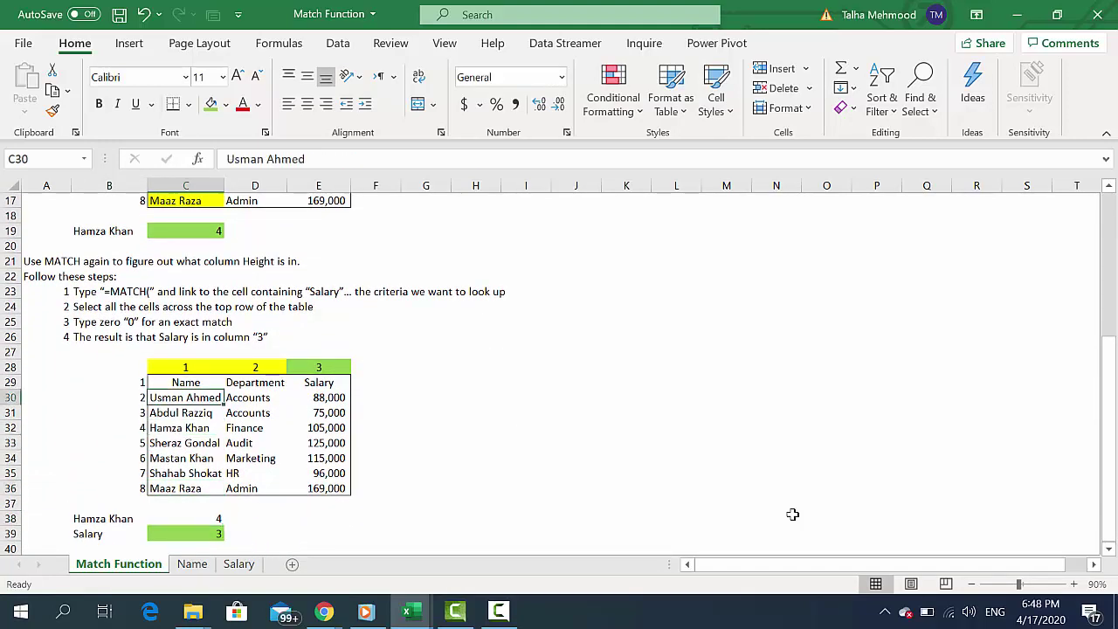
key("Up")
key("Down")
key("Down")
key("Down")
key("Down")
key("Down")
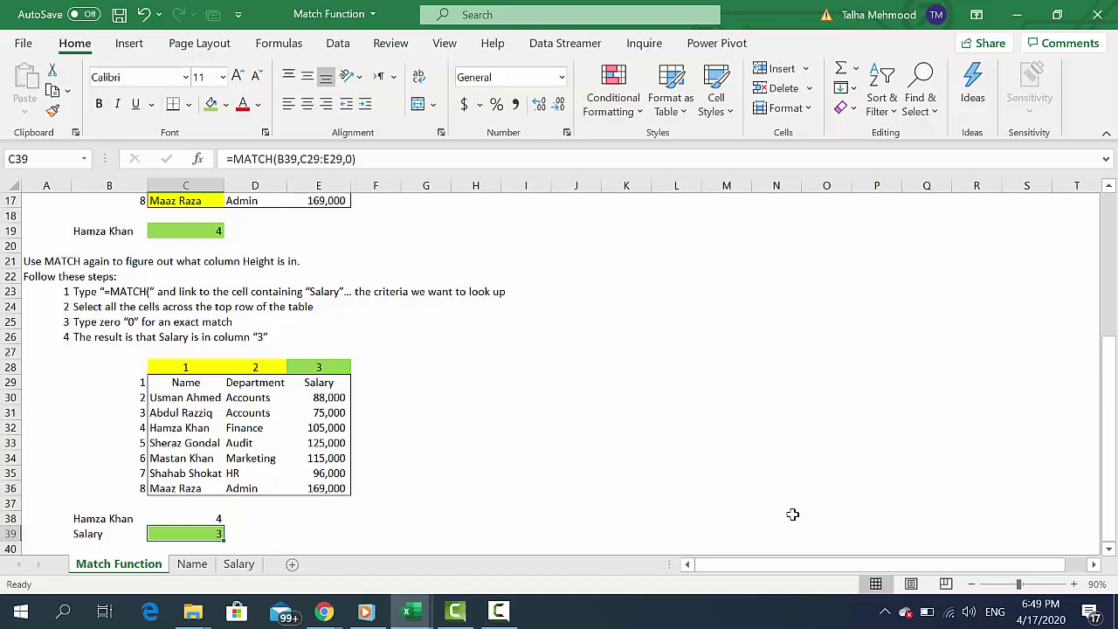
key("F2")
key("Return")
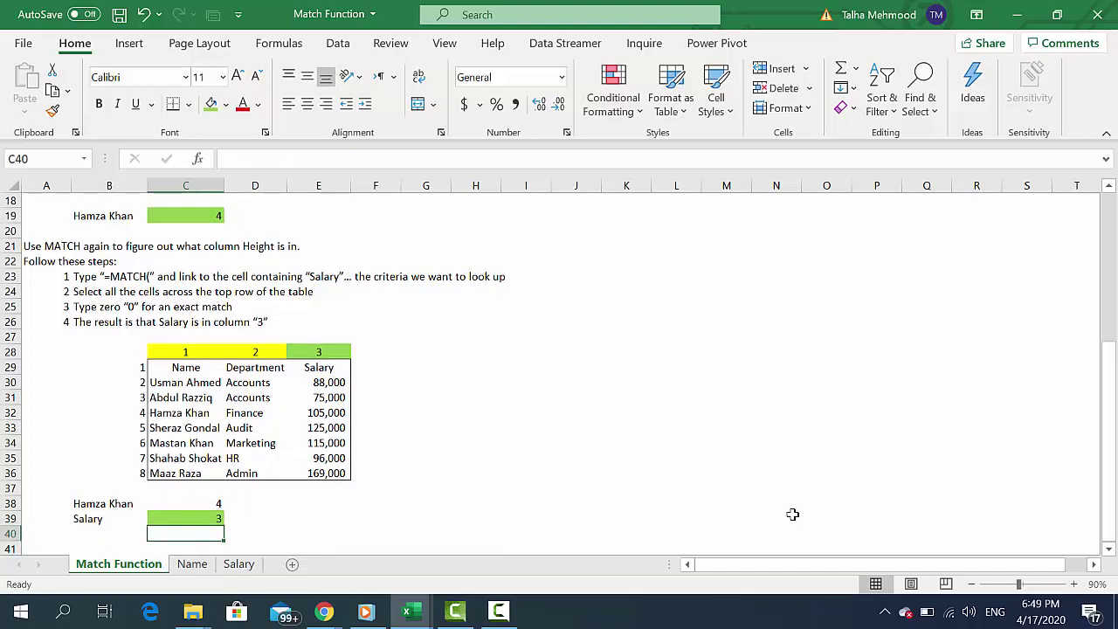
key("Up")
key("Up")
key("Up")
key("Up")
key("Up")
key("Up")
key("Up")
key("Up")
key("Up")
key("Up")
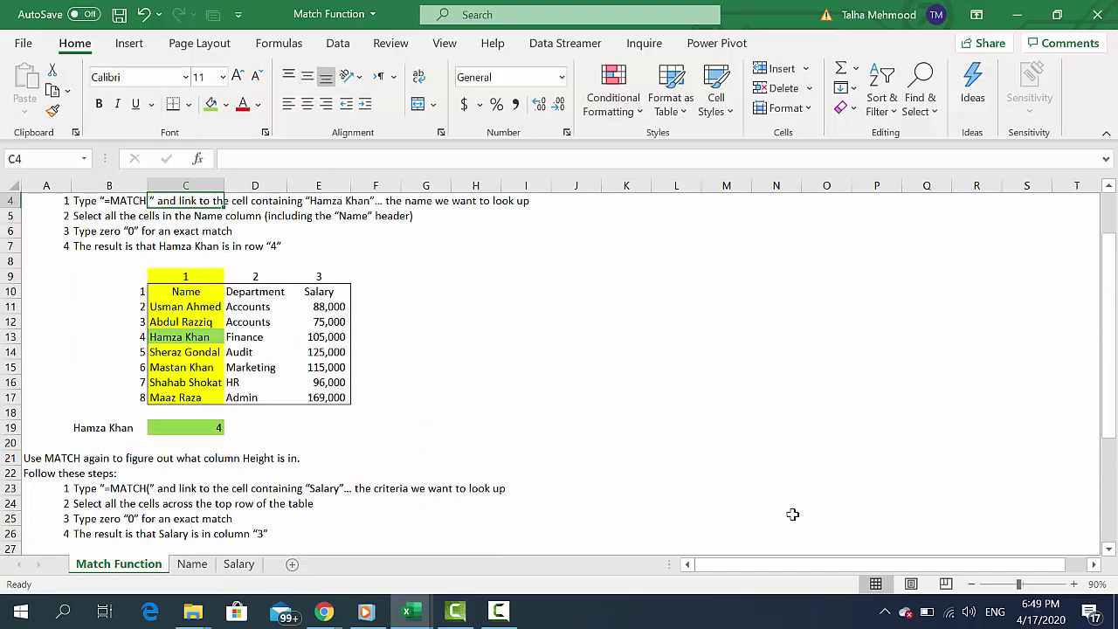
key("Up")
key("Up")
key("Up")
key("Down")
key("Down")
key("Down")
key("Down")
key("Down")
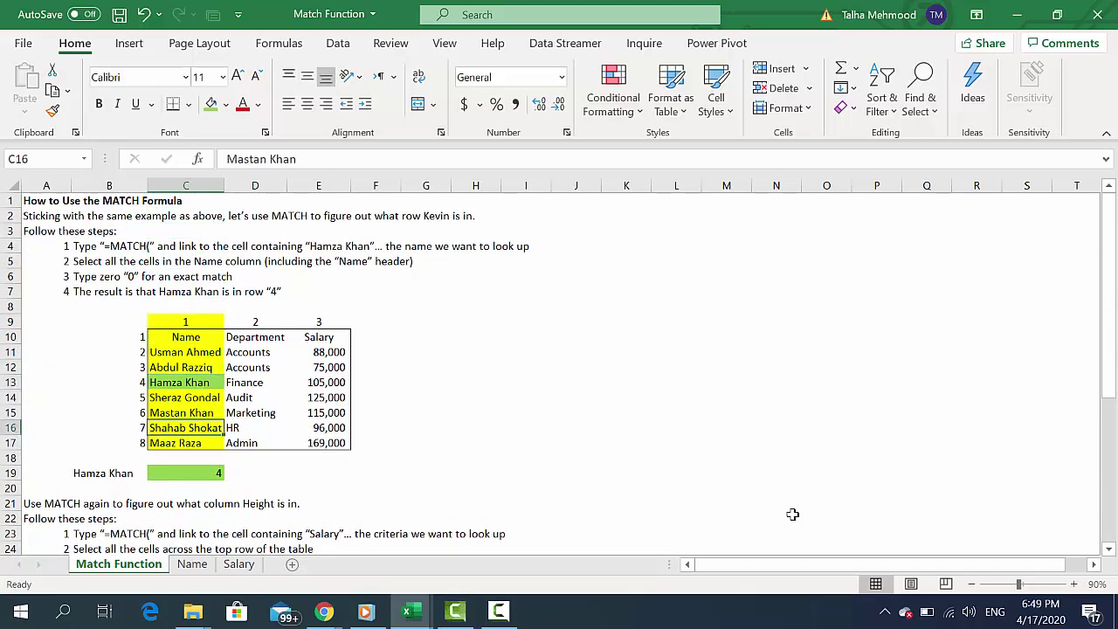